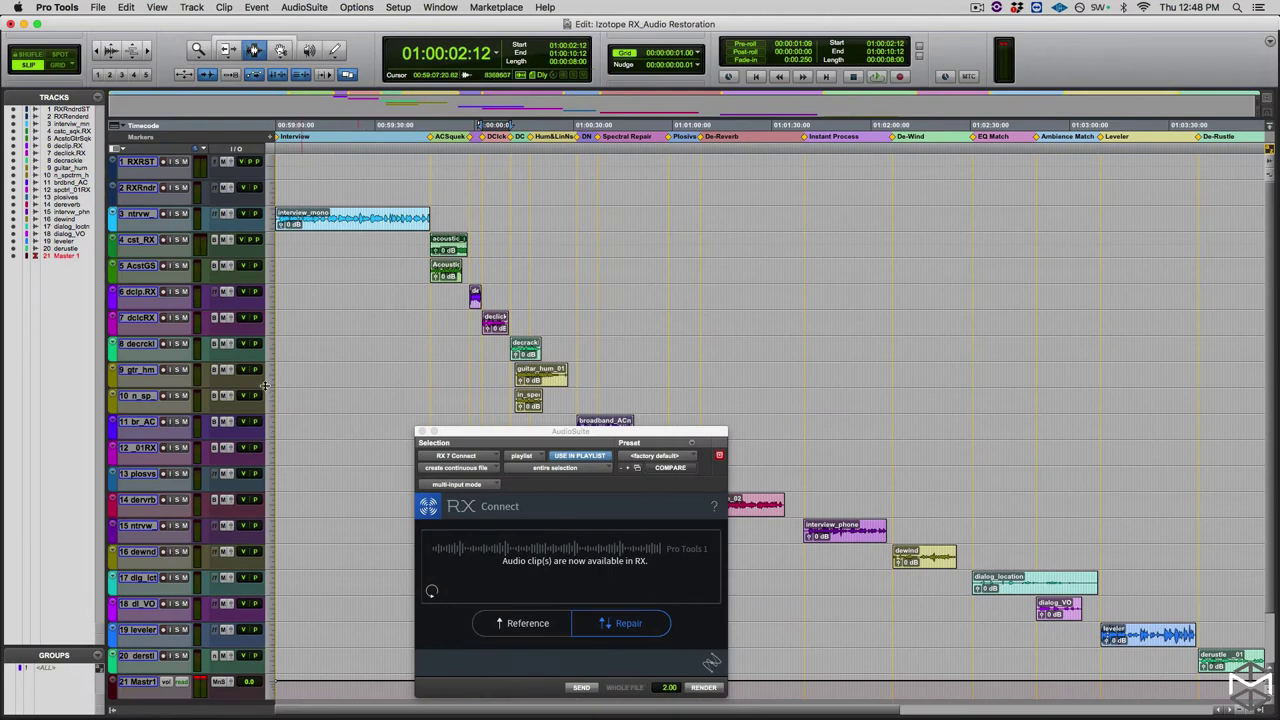
Select the declick.RX track, enlarge it to full height, and solo it
left_click(138, 318)
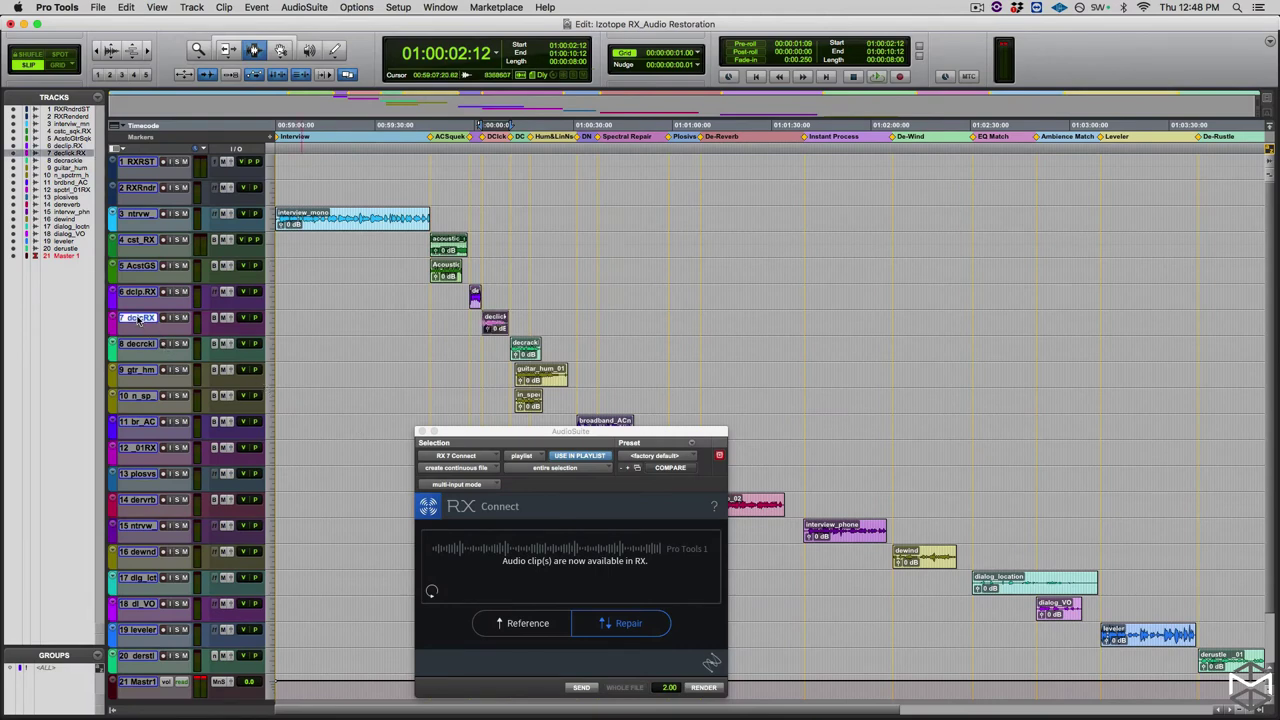
key("ctrl+Up")
key("shift+s")
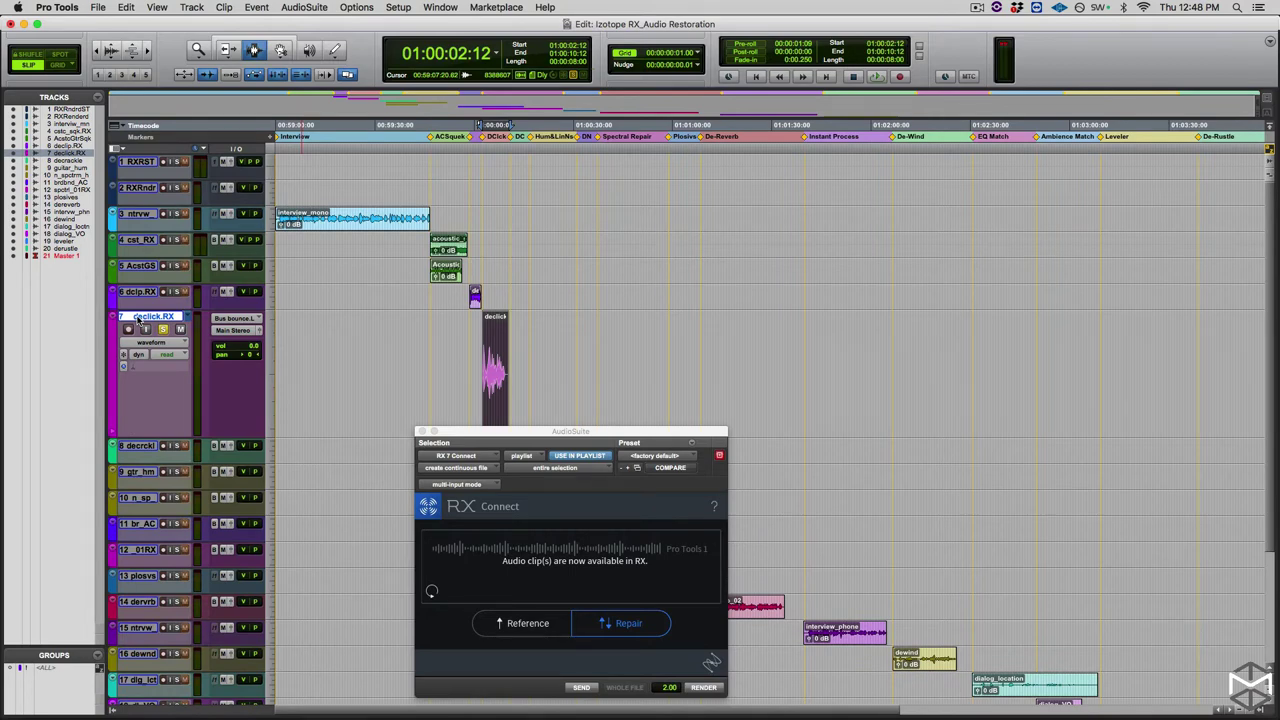
Zoom to and play the declick clip, then send it via RX Connect with playlist declick.RX
key("alt+f")
key("space")
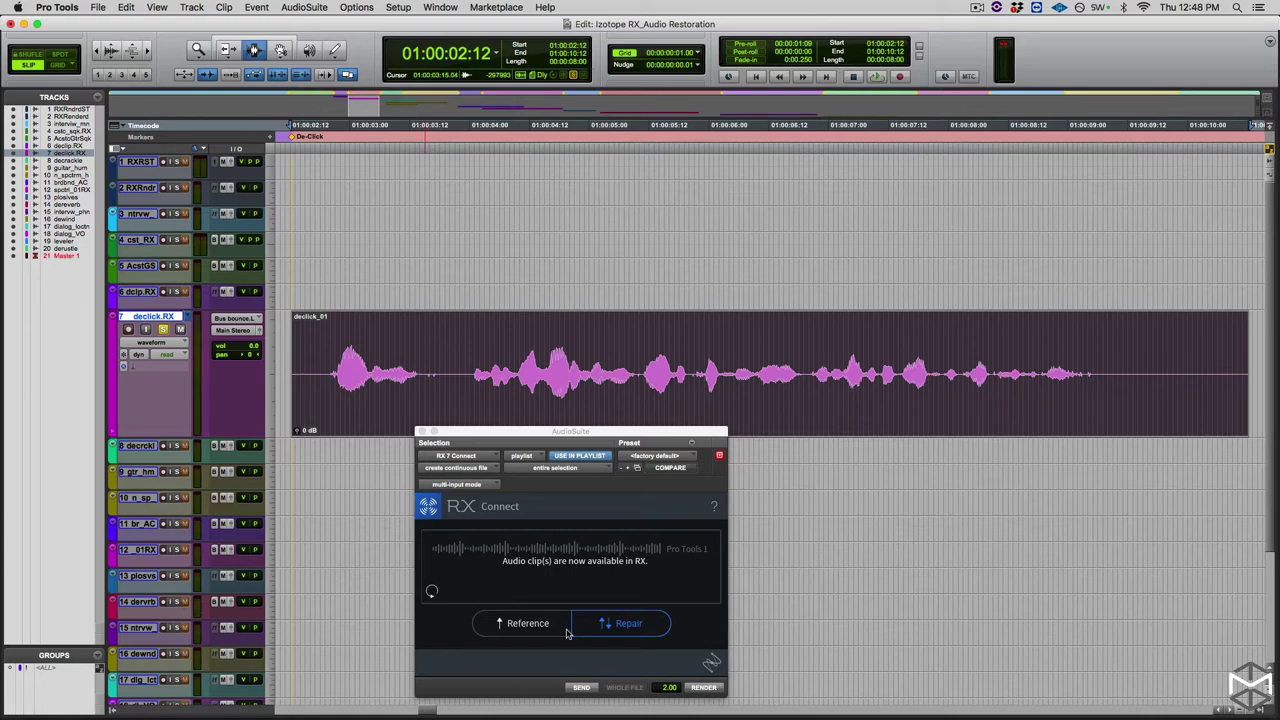
left_click(606, 632)
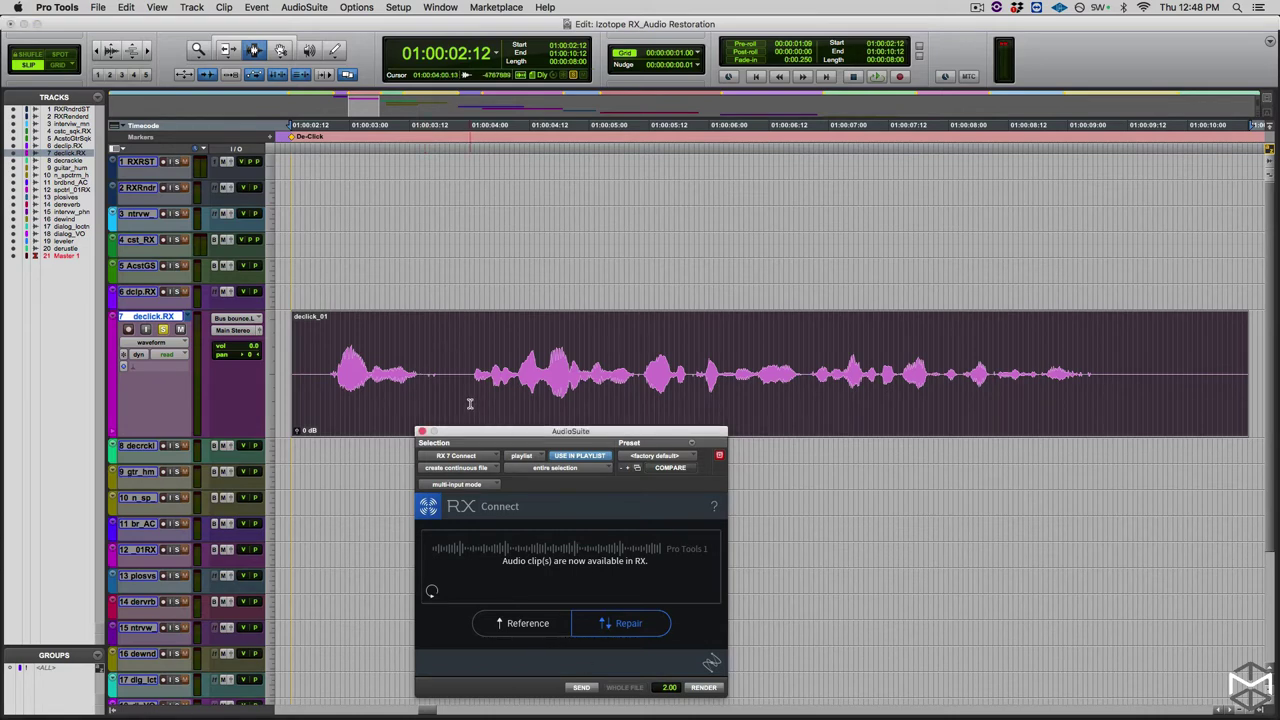
left_click(187, 317)
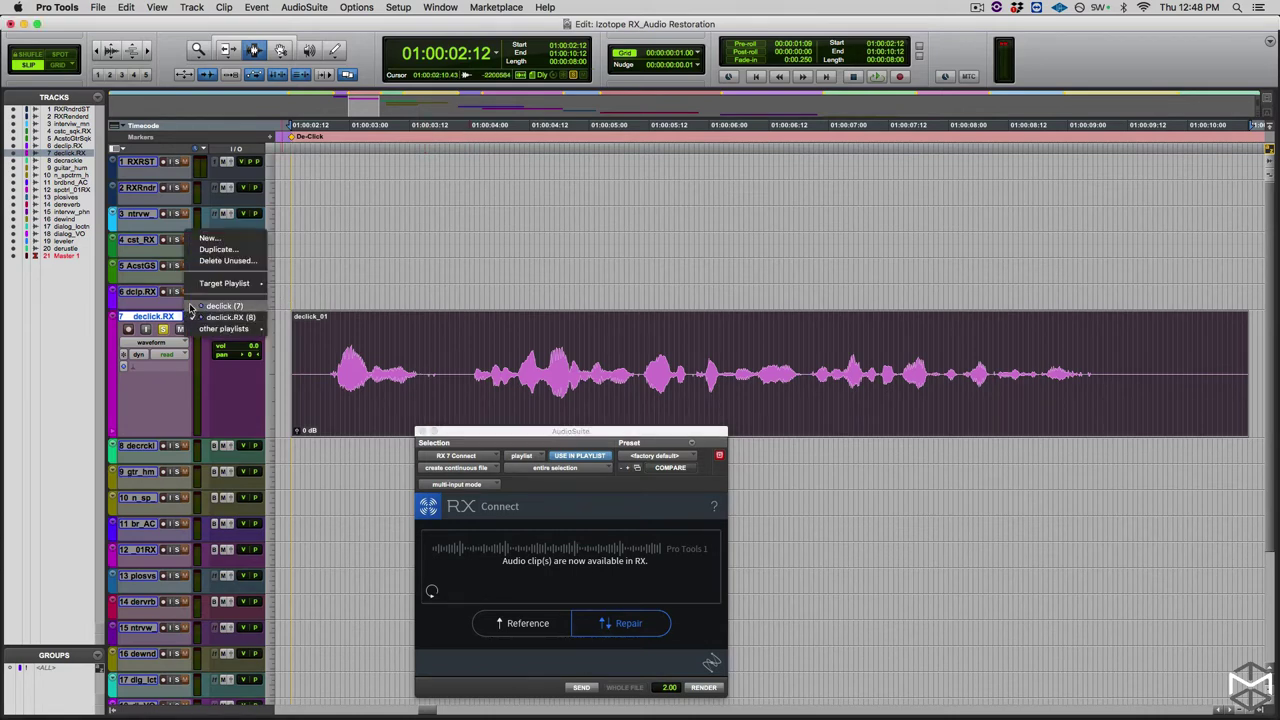
left_click(210, 318)
left_click(581, 688)
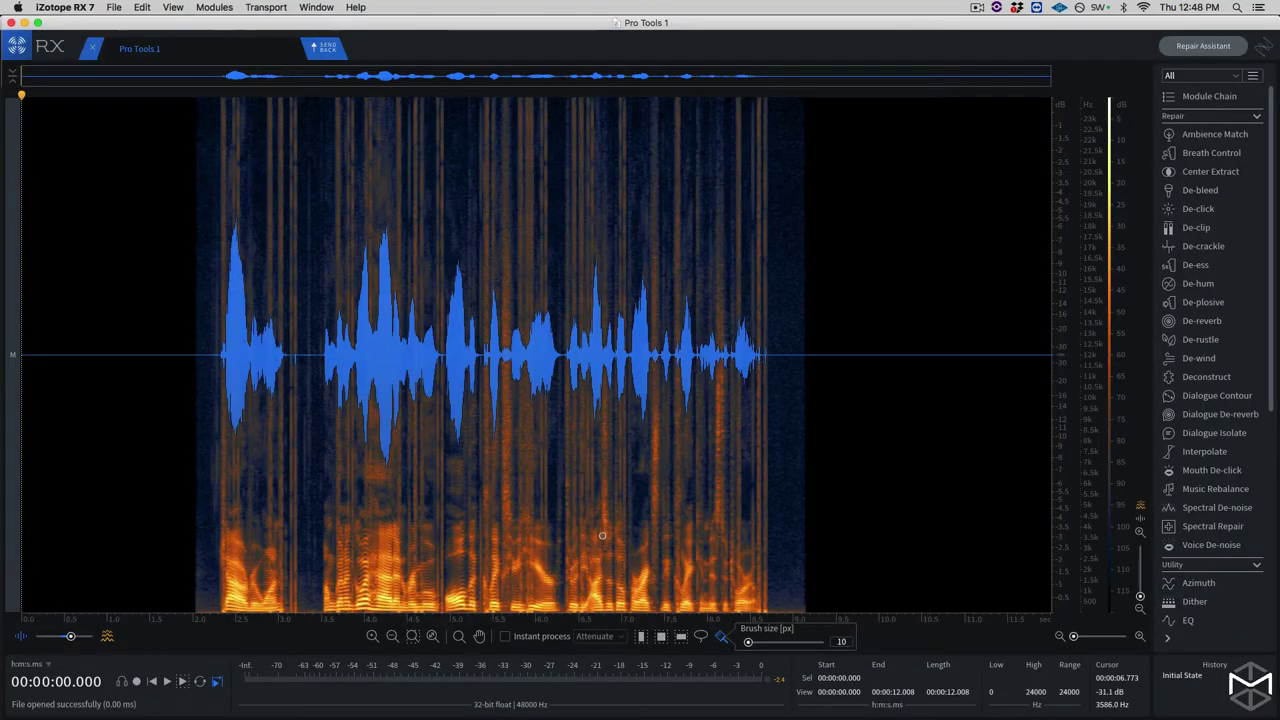
Play the clip through once in RX, then open the De-click repair module
key("space")
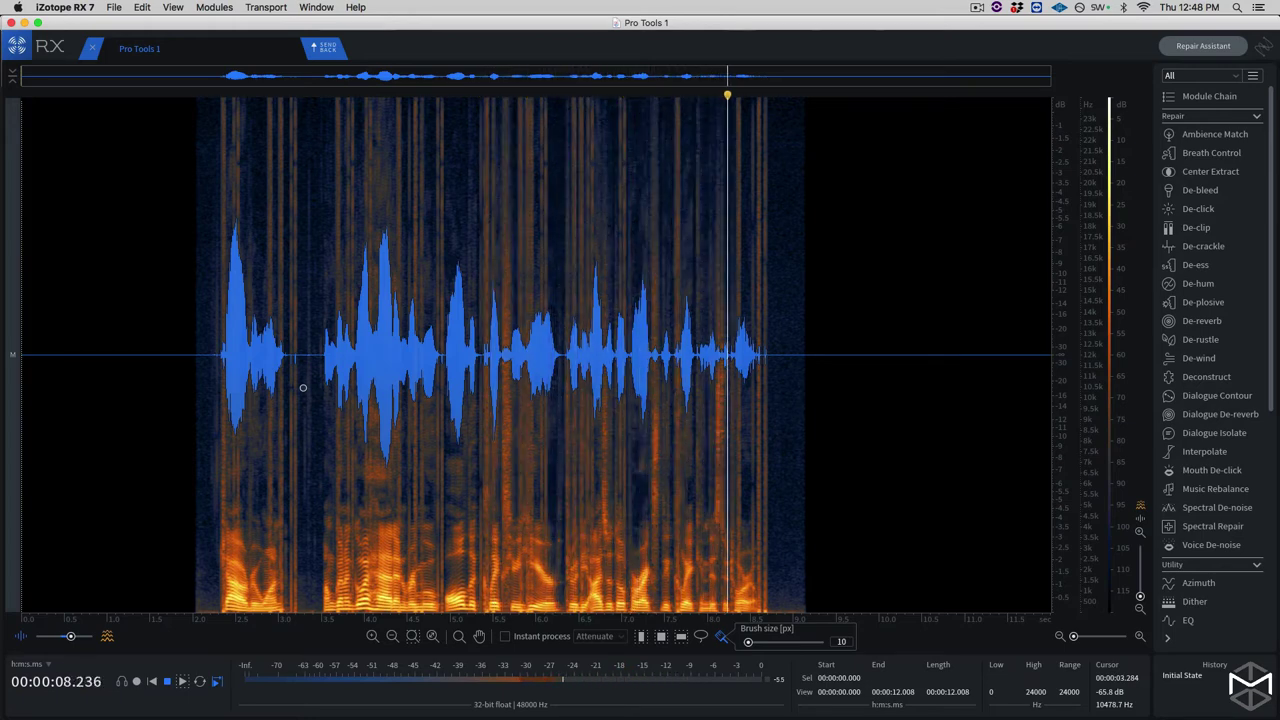
key("space")
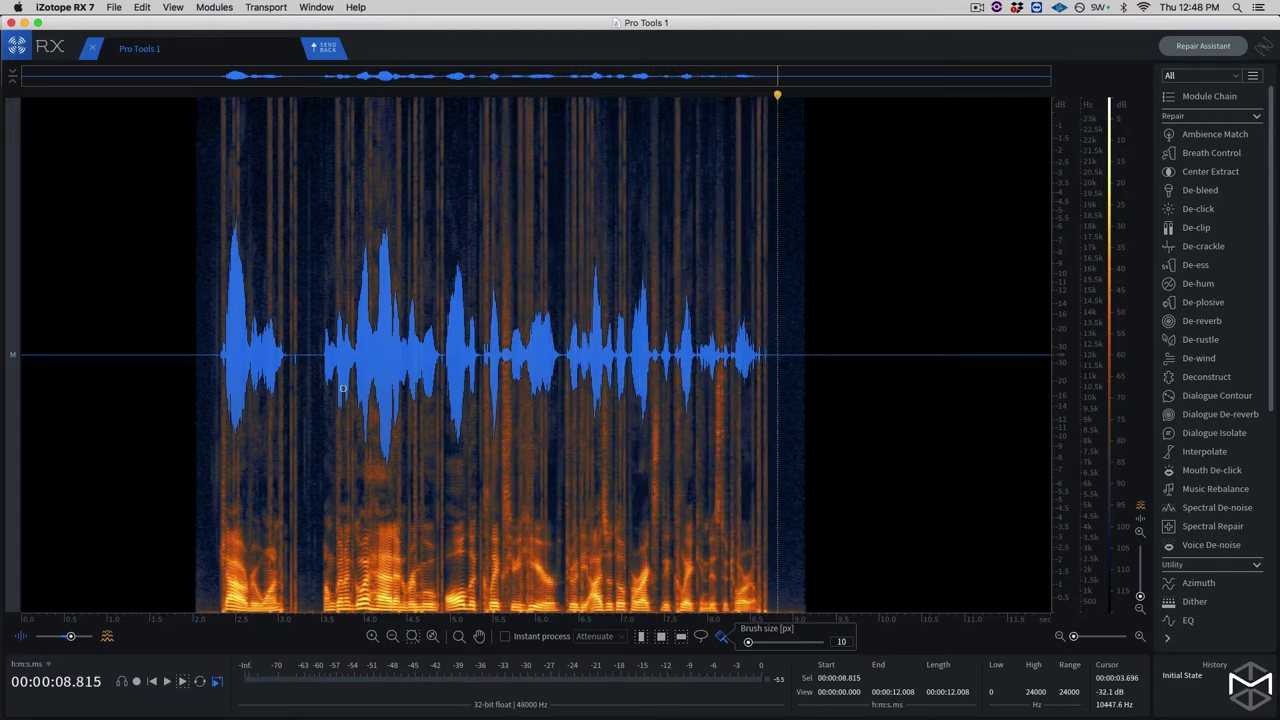
left_click(1199, 212)
Change the De-click algorithm from Multi-band (periodic clicks) to Single-band
left_click_drag(770, 203, 770, 218)
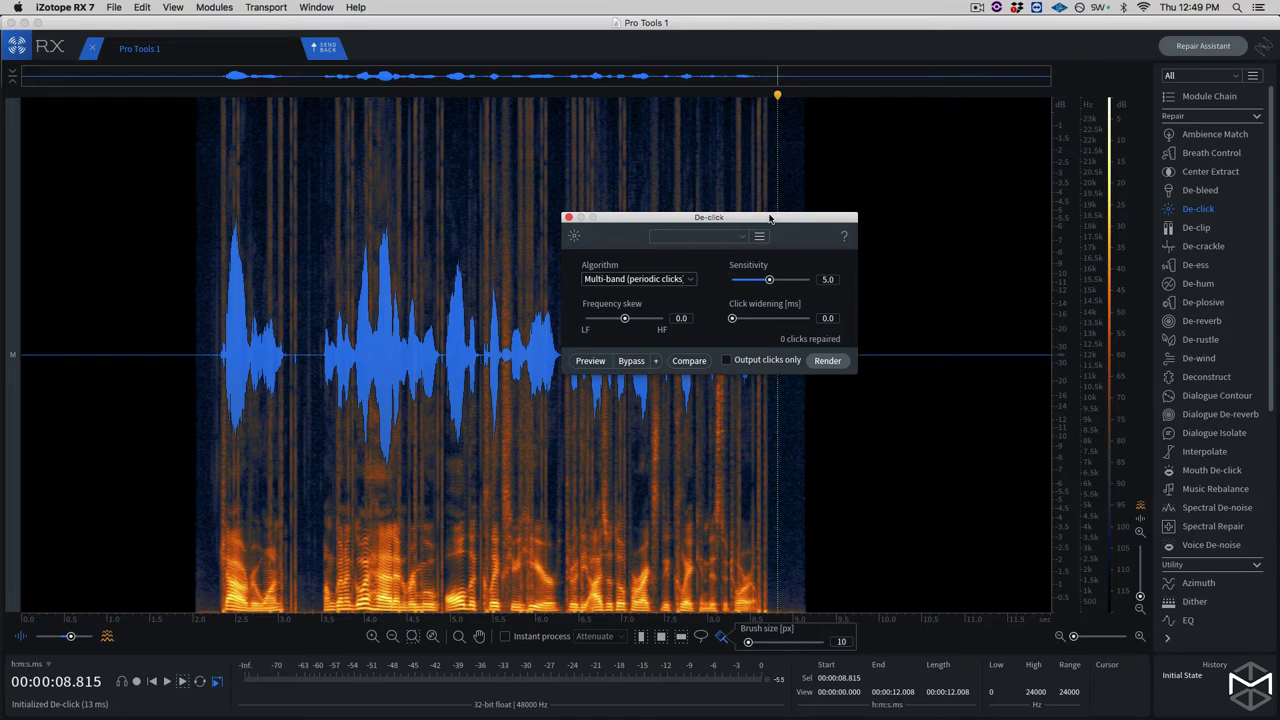
left_click(663, 282)
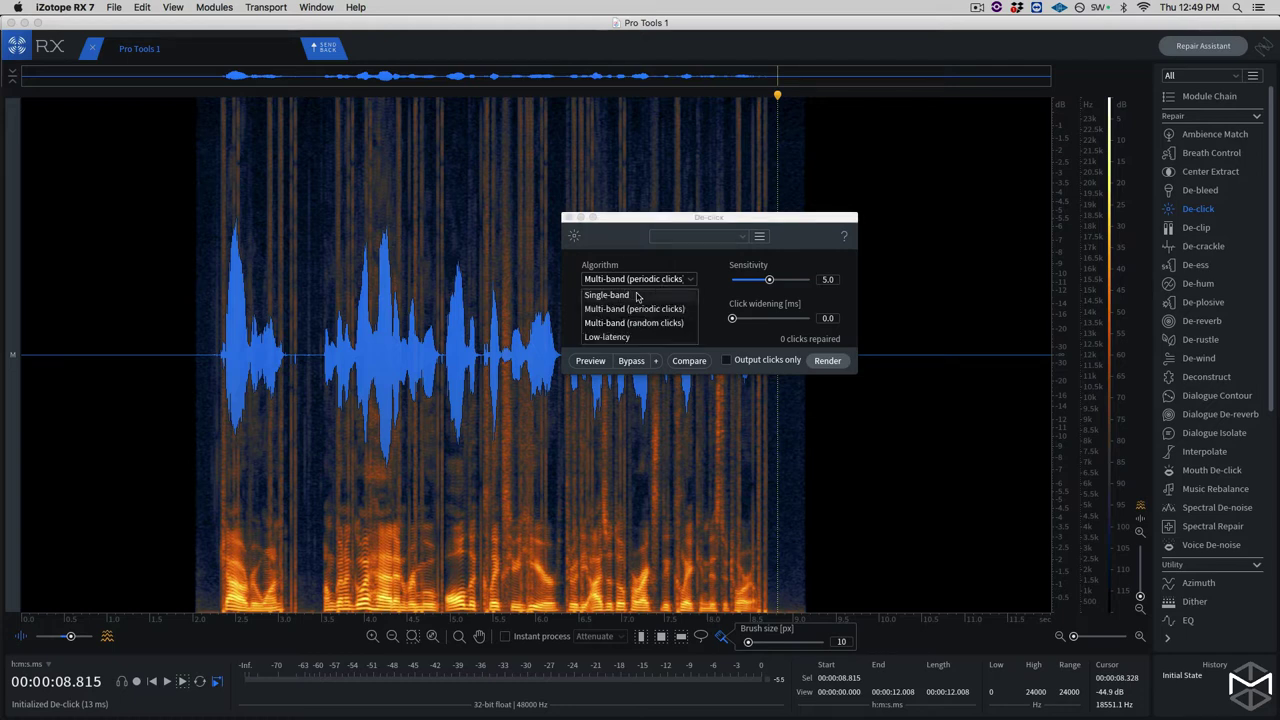
left_click(639, 295)
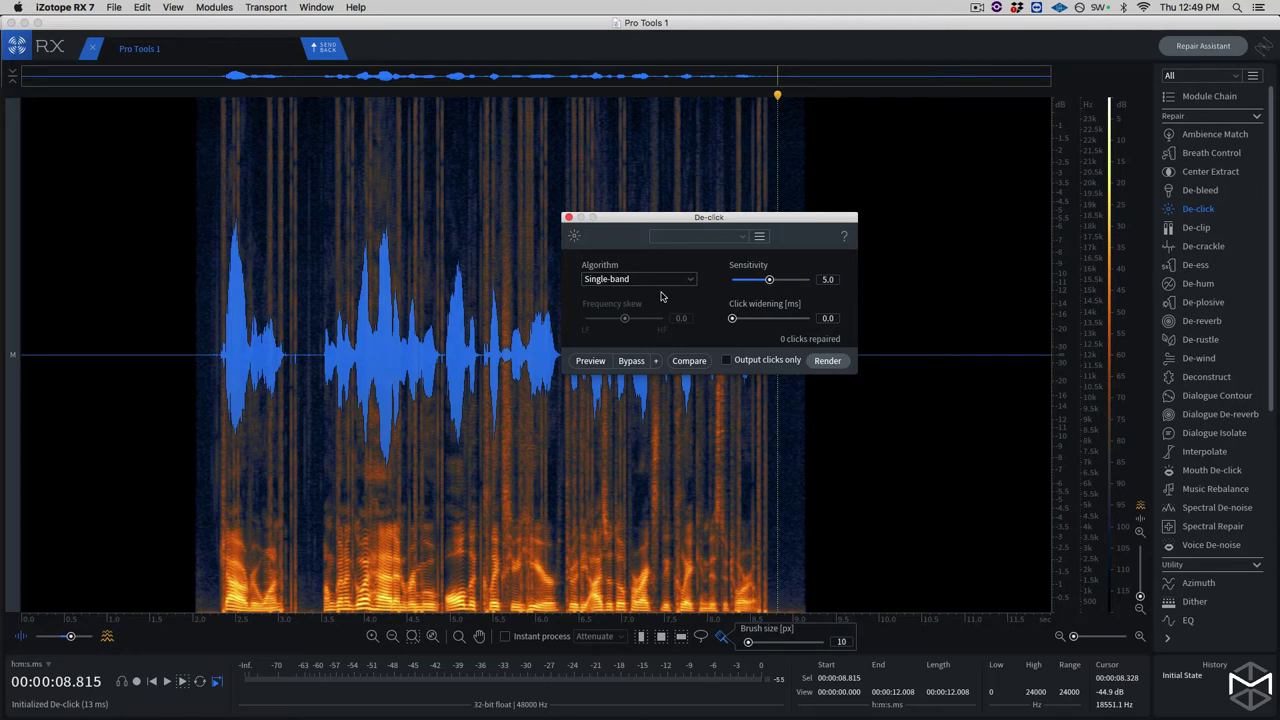
left_click(656, 283)
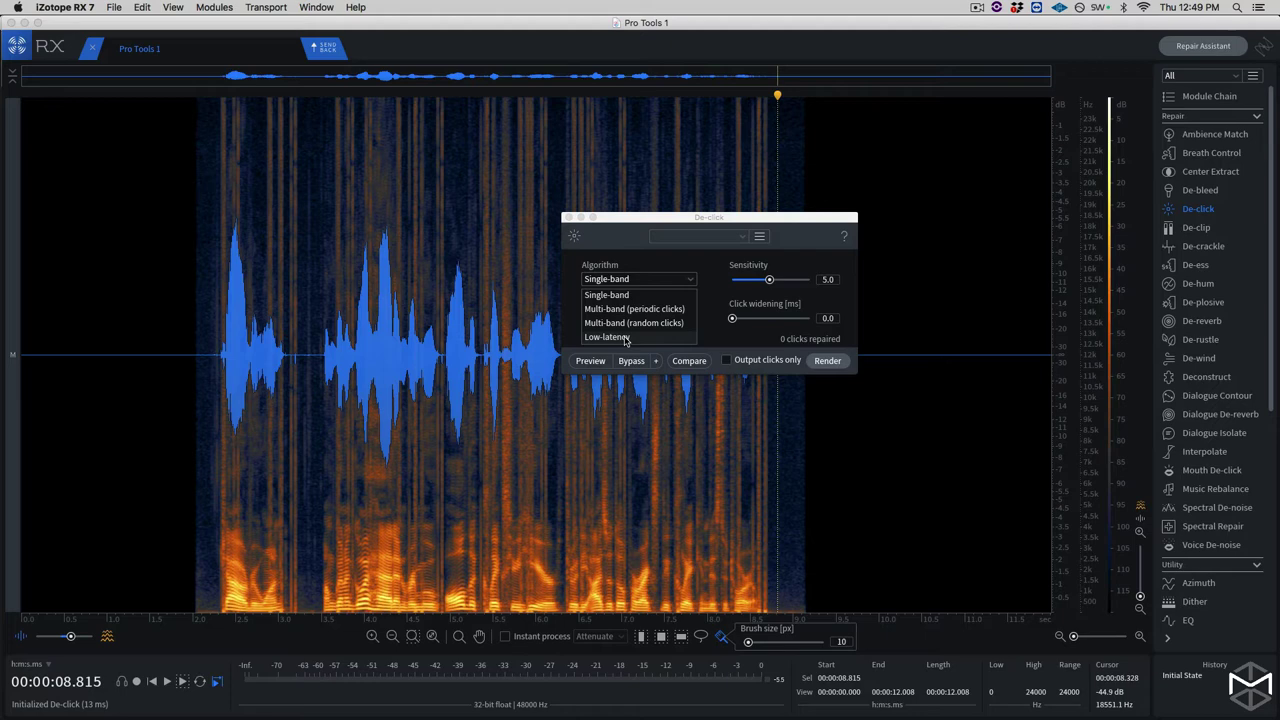
Use Multi-band (periodic clicks), frequency skew near zero, click widening 1.1 ms, sensitivity about 4.0
left_click(675, 318)
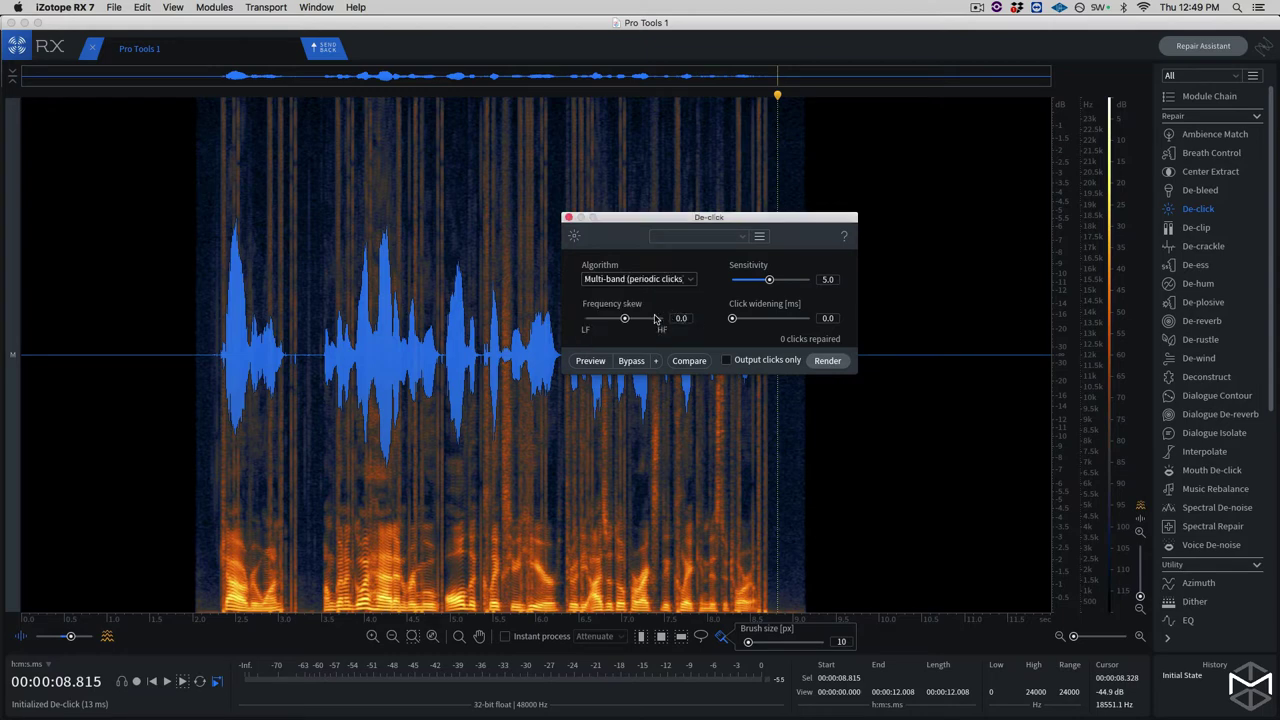
mouse_move(625, 320)
left_mouse_down()
mouse_move(614, 324)
mouse_move(640, 325)
mouse_move(600, 332)
mouse_move(641, 332)
left_mouse_up()
left_click_drag(641, 332, 626, 331)
mouse_move(734, 320)
left_mouse_down()
mouse_move(752, 326)
mouse_move(741, 328)
left_mouse_up()
left_click_drag(770, 281, 762, 283)
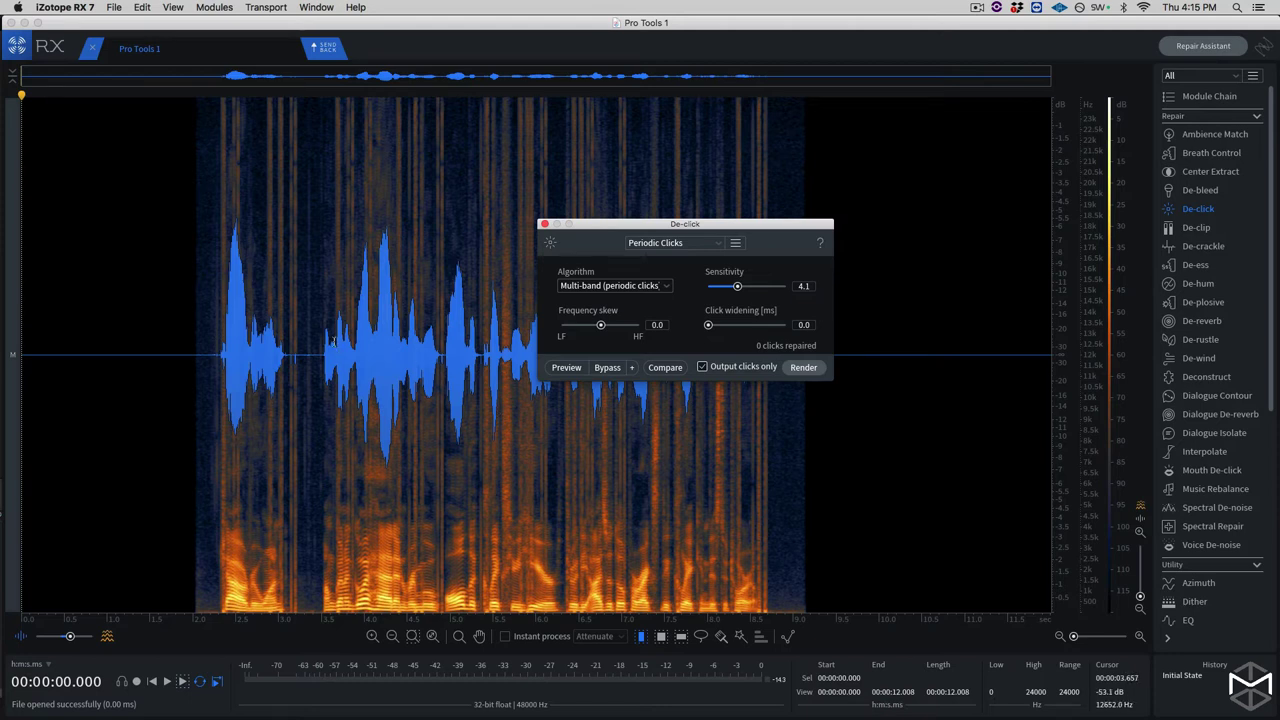
Fade the waveform overlay over the spectrogram and select the audio from 2.000 to 9.307 seconds
left_click(71, 637)
left_click_drag(71, 637, 87, 637)
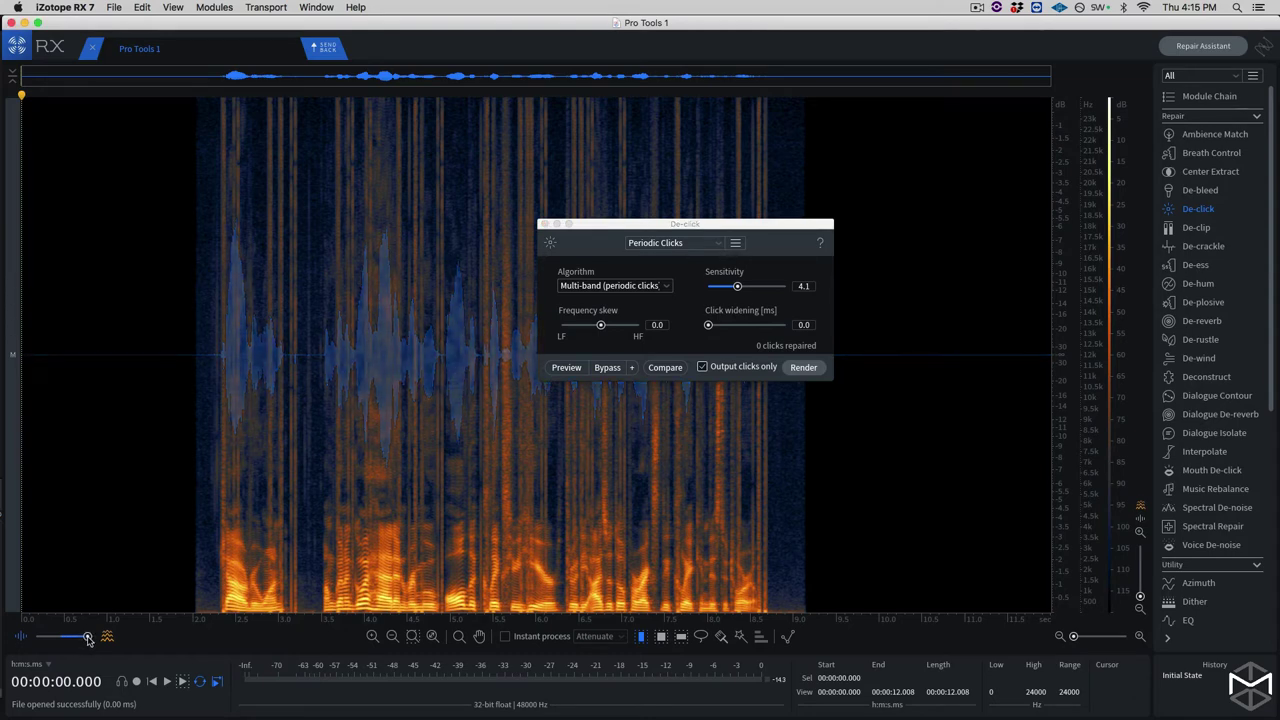
key("super+Up")
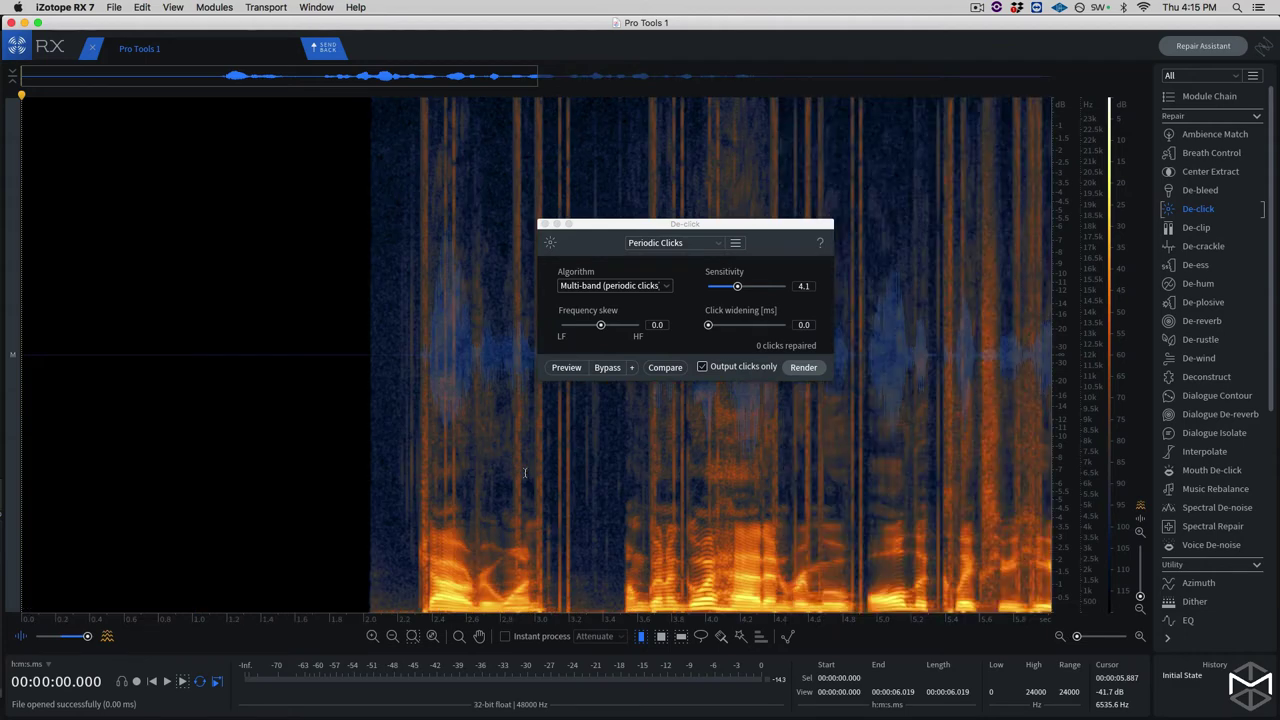
left_click_drag(362, 84, 478, 93)
key("super+Down")
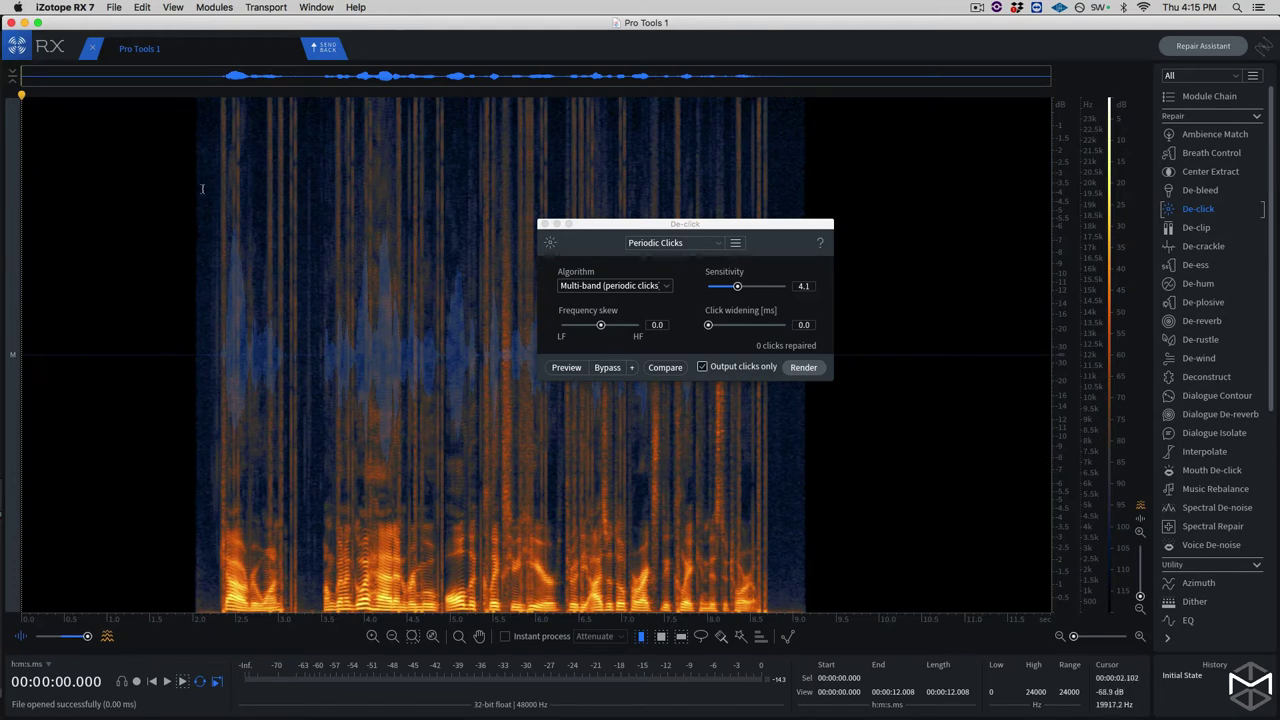
left_click_drag(193, 124, 528, 128)
left_click_drag(812, 146, 818, 146)
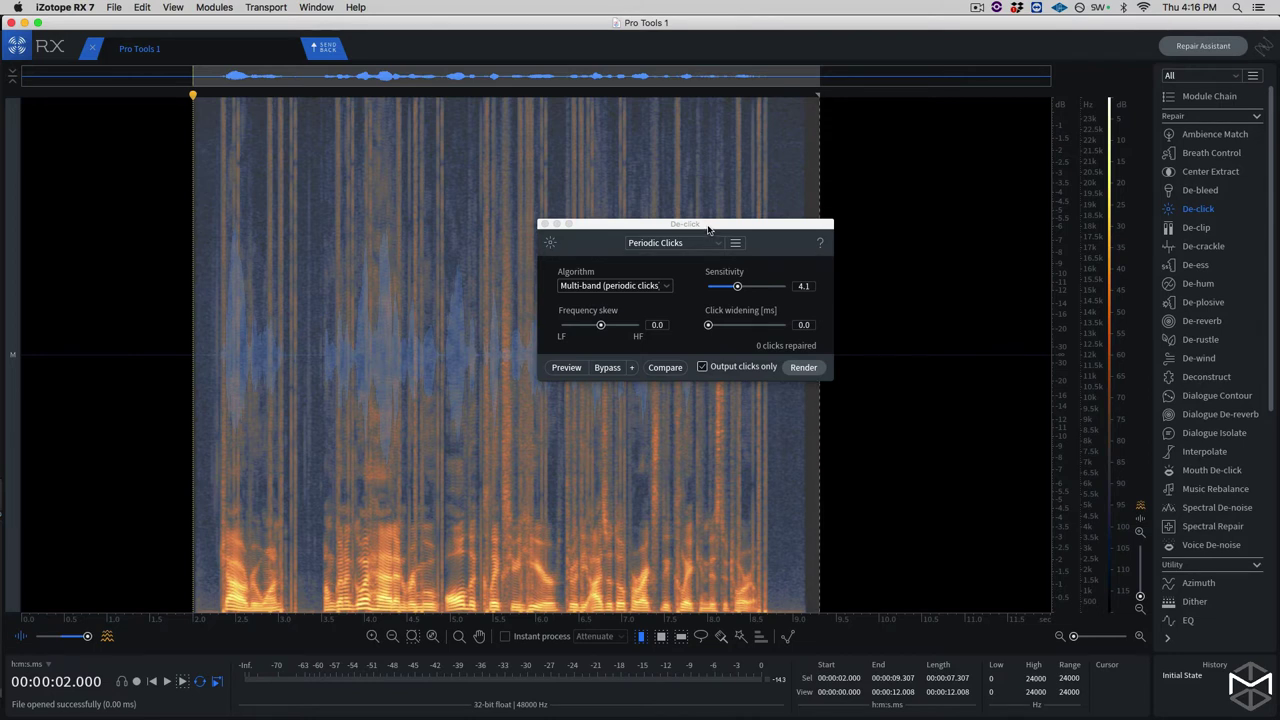
Preview Multi-band (periodic clicks) De-click on the selection, settling sensitivity at 4.1 (2367 clicks)
left_click(645, 287)
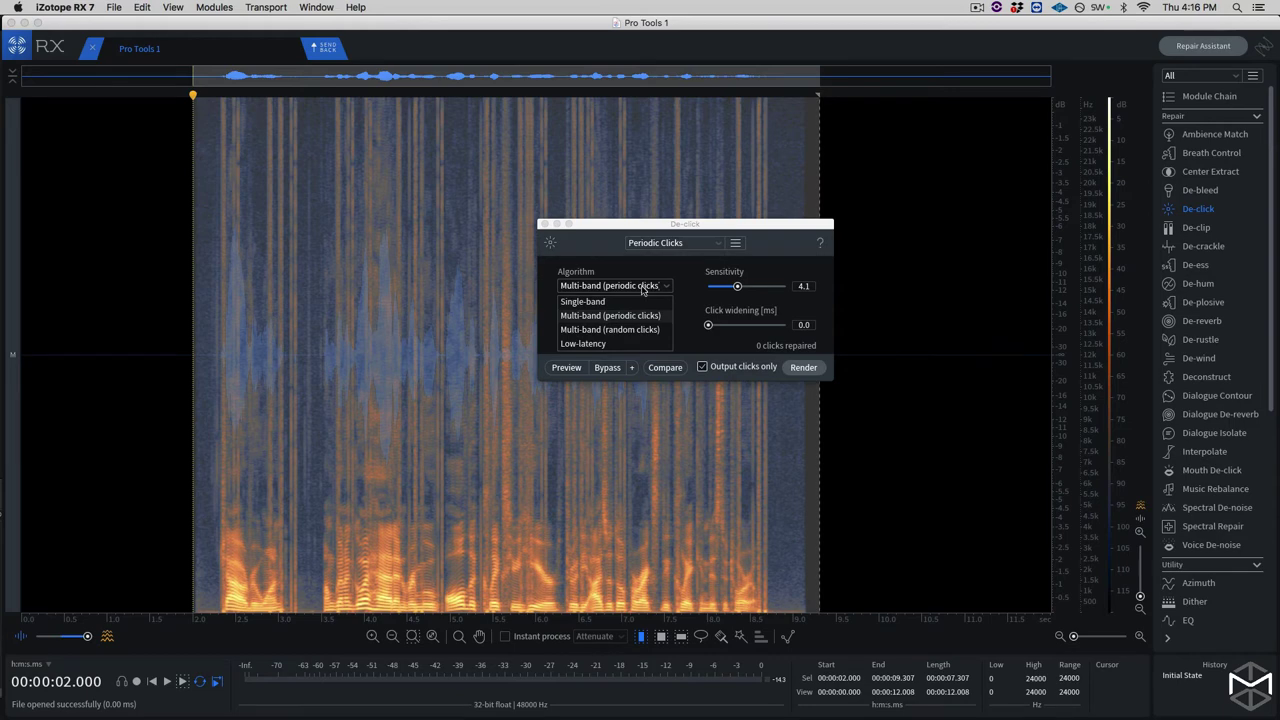
left_click(647, 316)
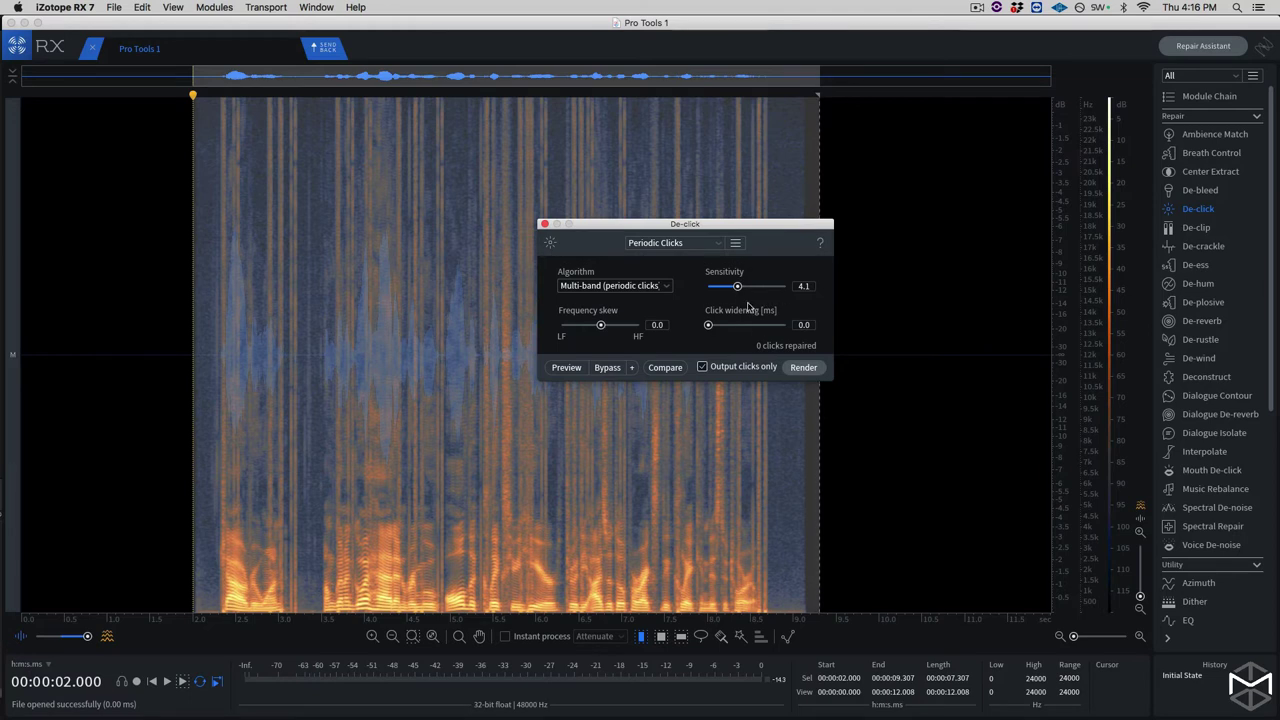
left_click(566, 368)
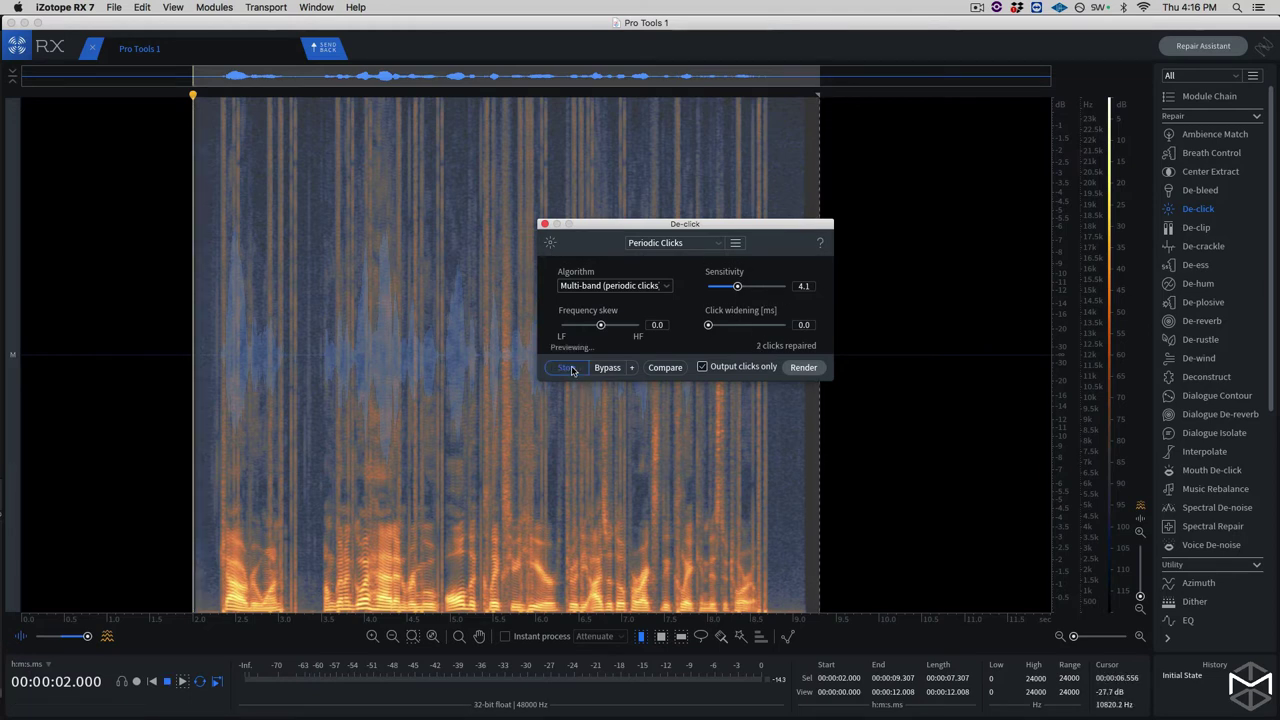
left_click_drag(737, 288, 753, 290)
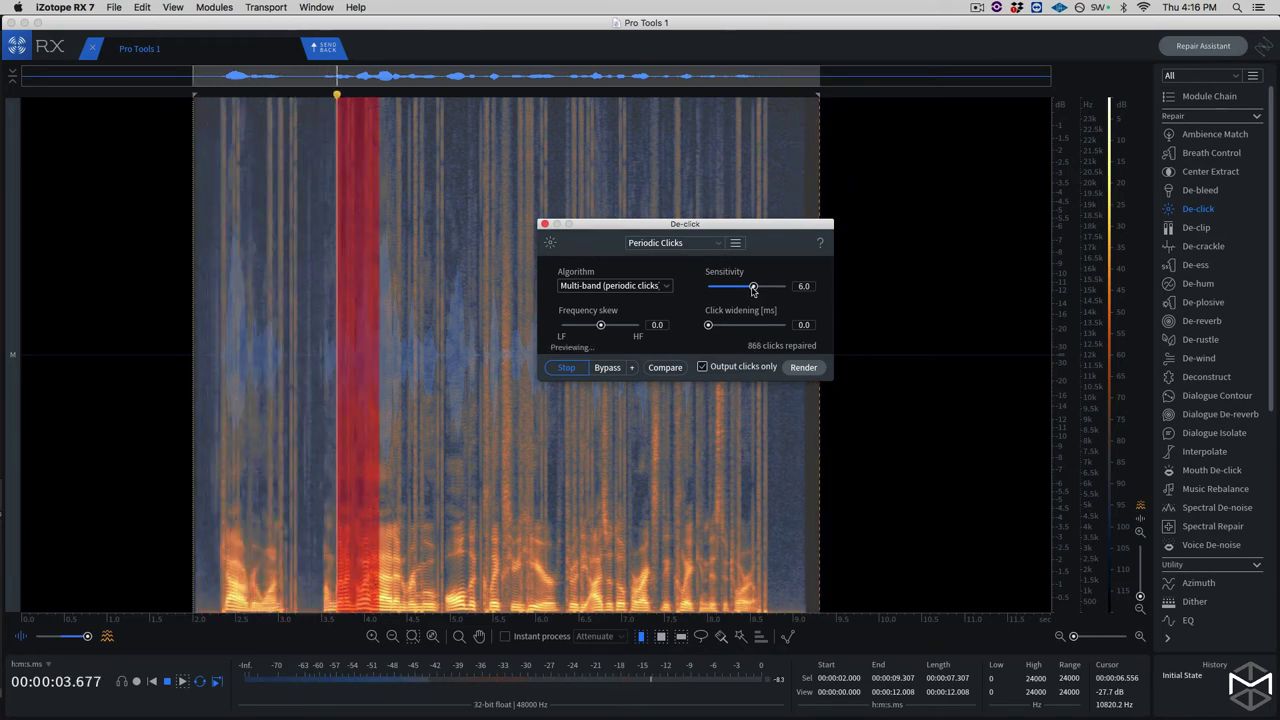
left_click_drag(753, 290, 737, 289)
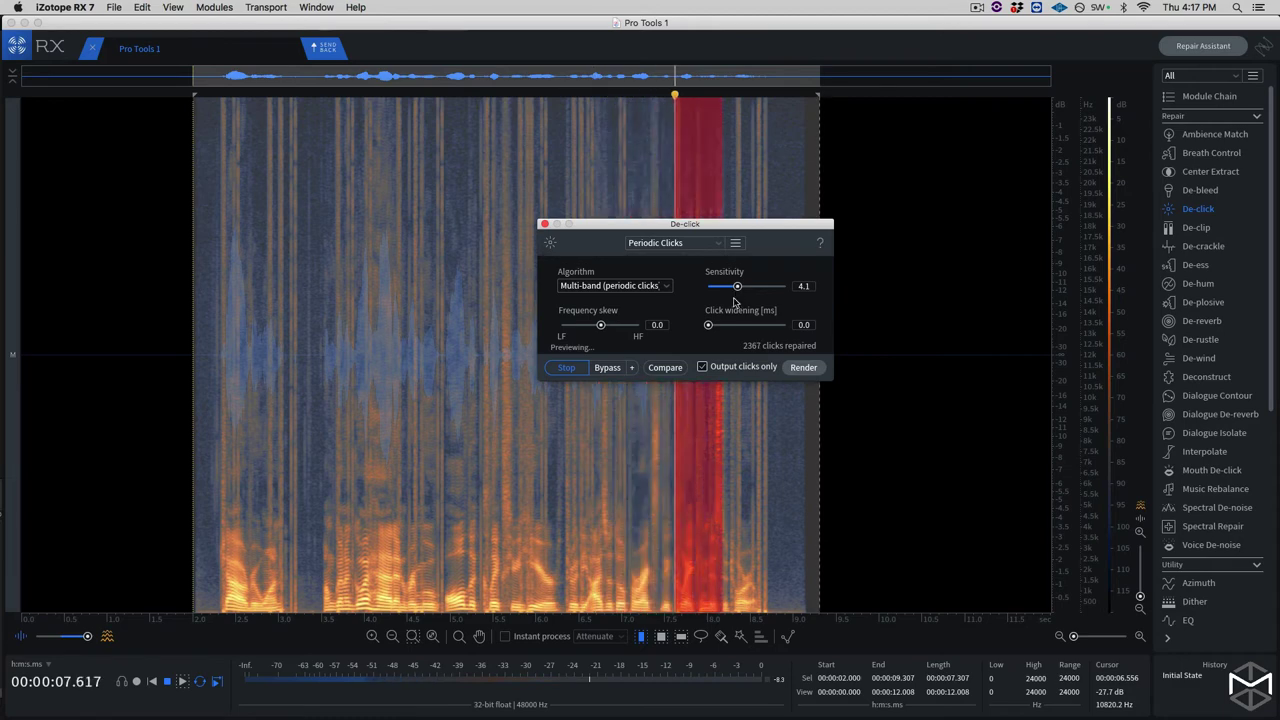
key("space")
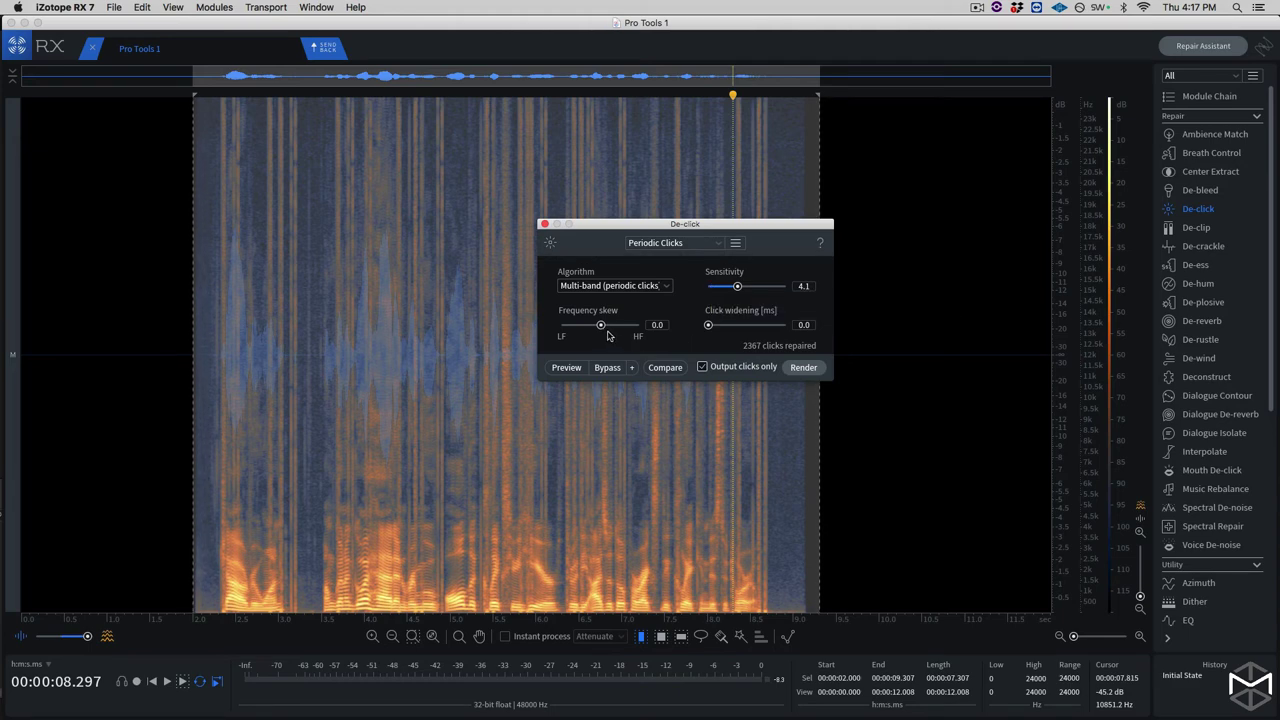
Set frequency skew to -2.0, preview the result (756 clicks), and open Compare Settings
left_click_drag(601, 331, 600, 331)
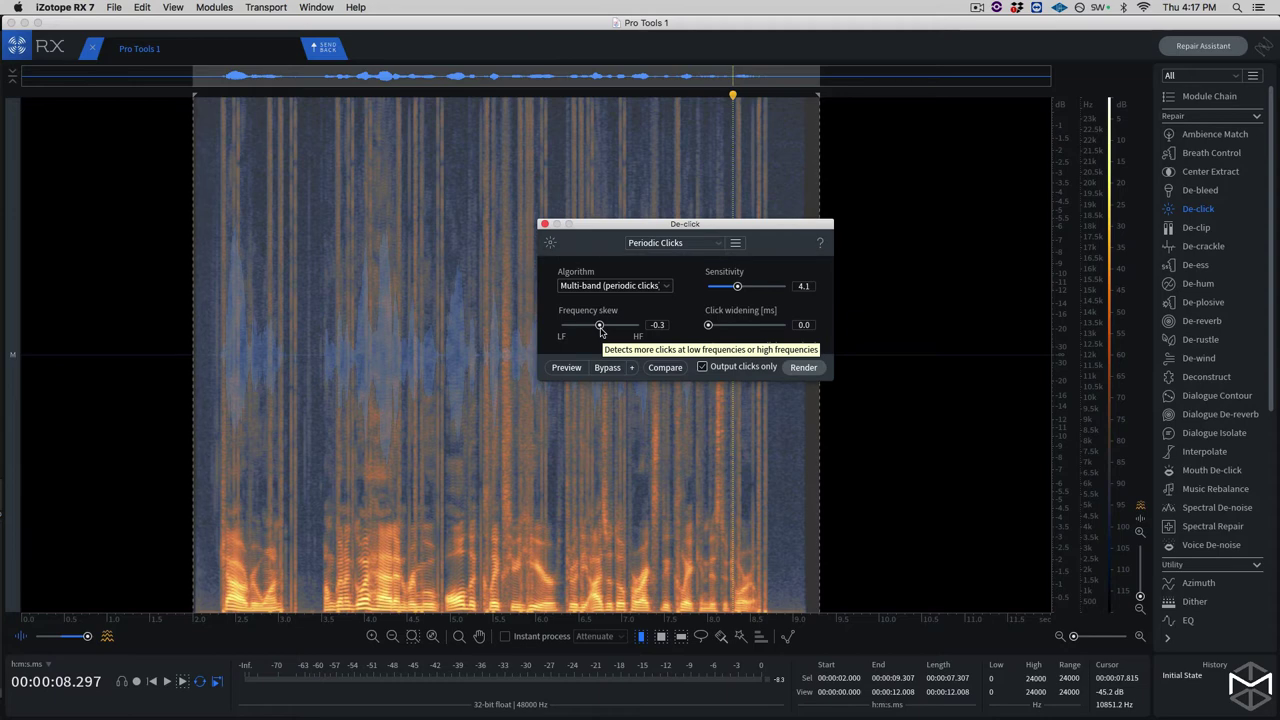
left_click_drag(600, 331, 598, 331)
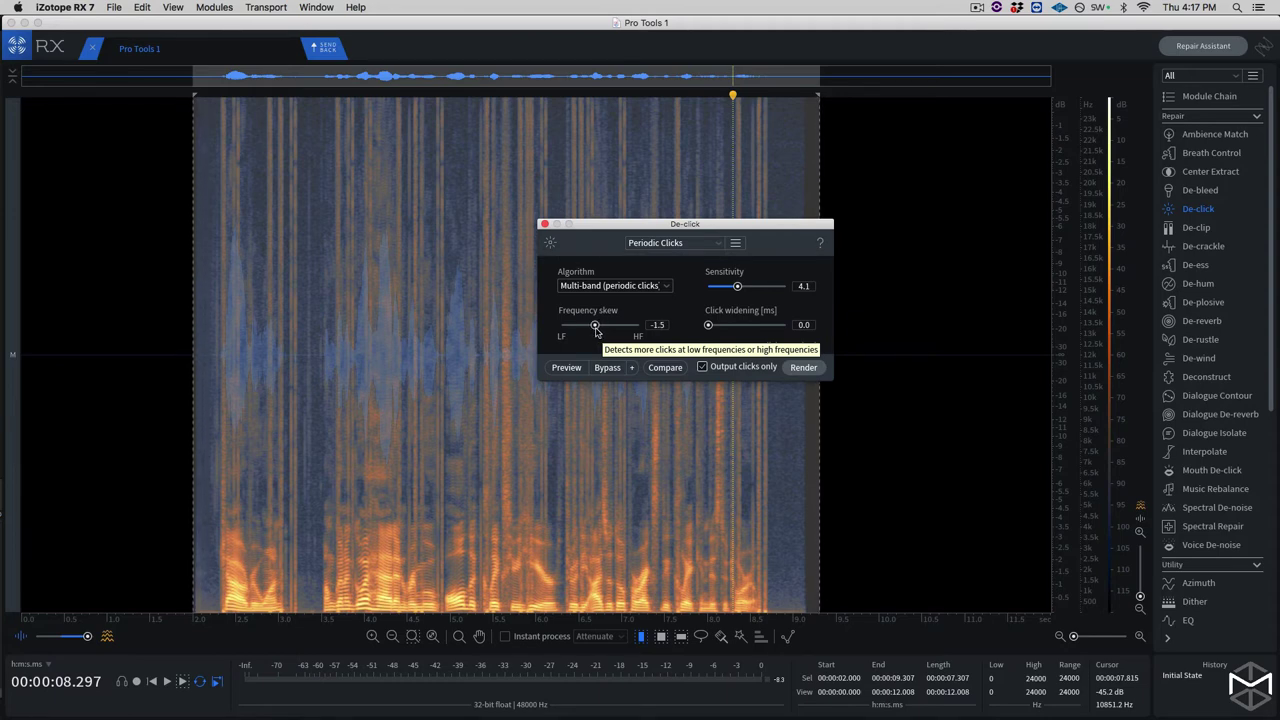
left_click_drag(595, 331, 593, 331)
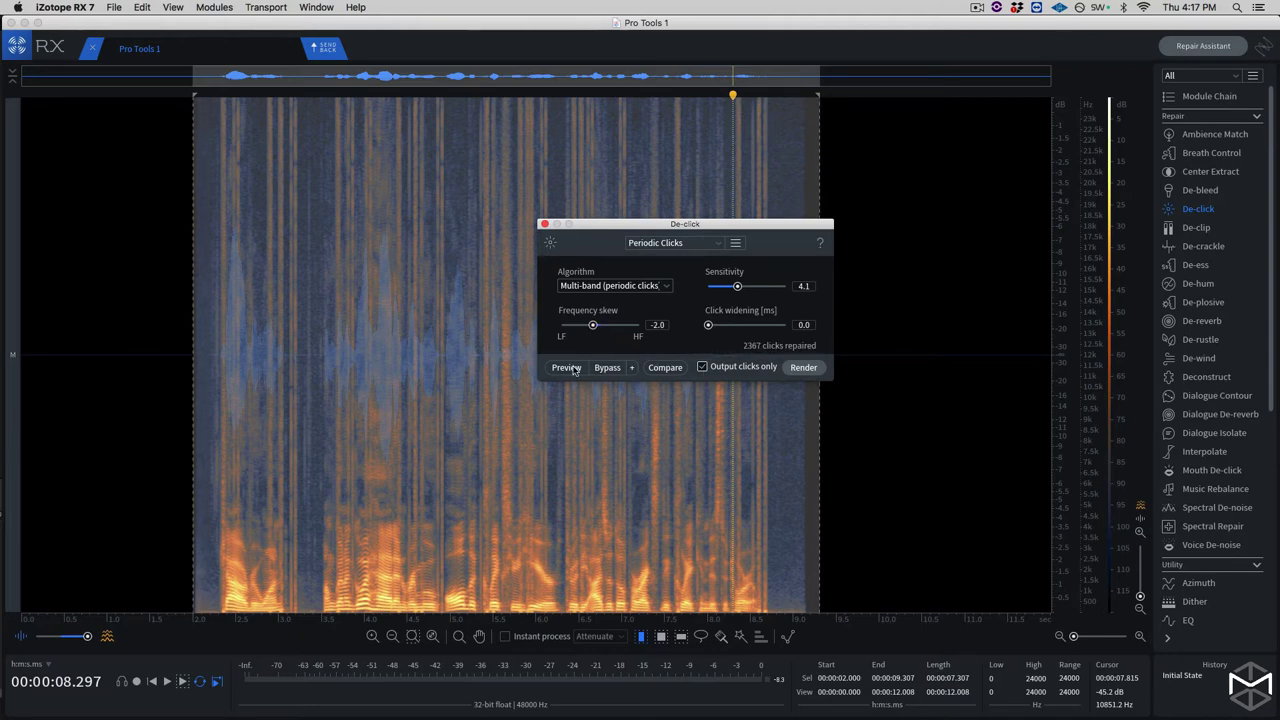
left_click(567, 368)
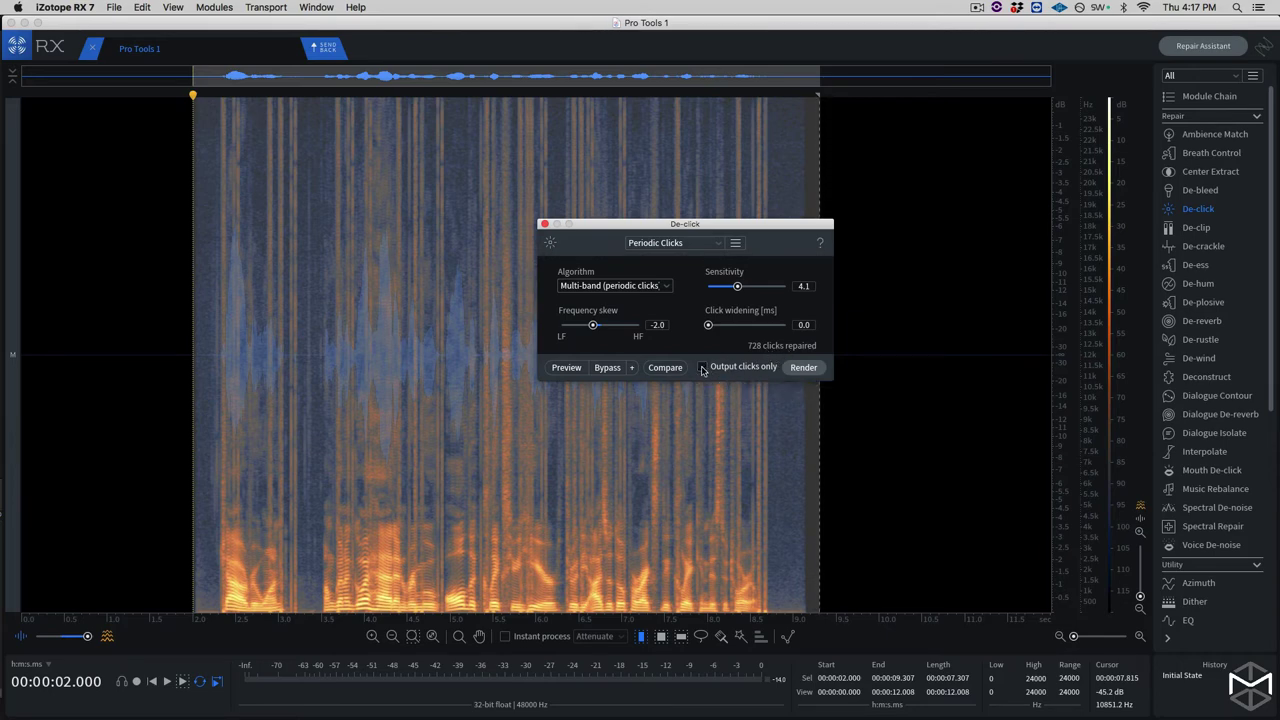
left_click(566, 368)
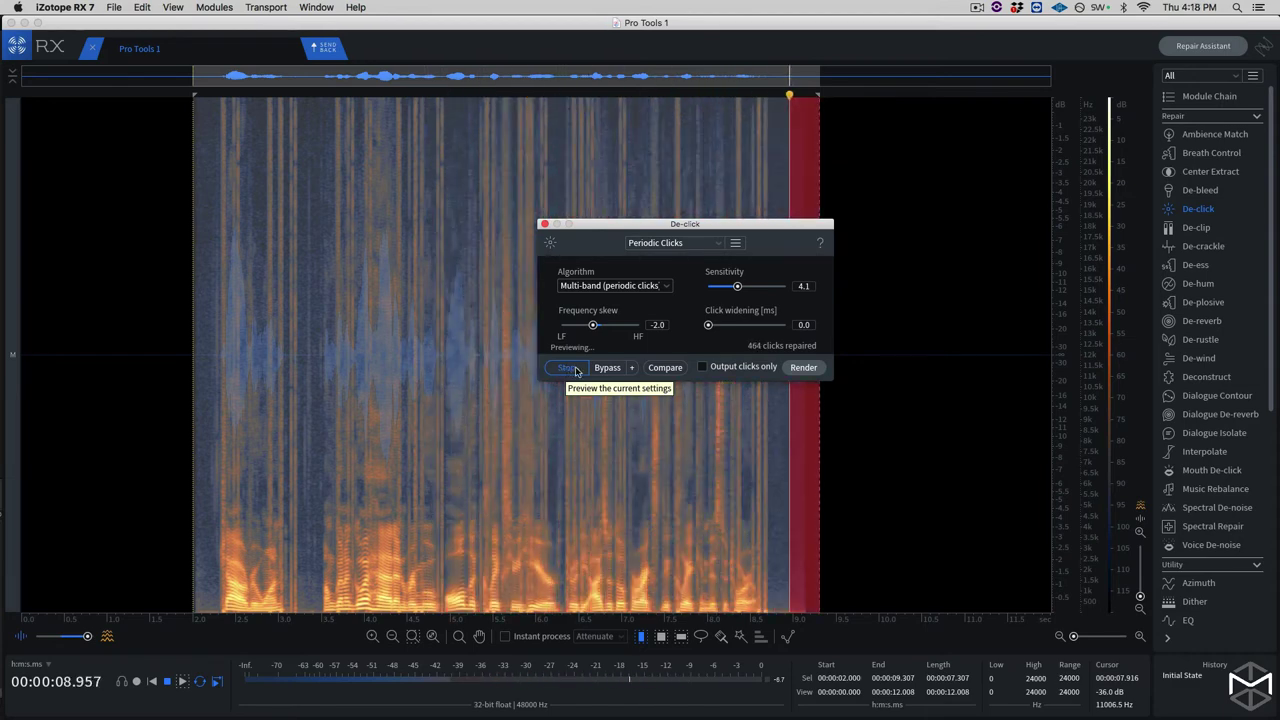
left_click(665, 369)
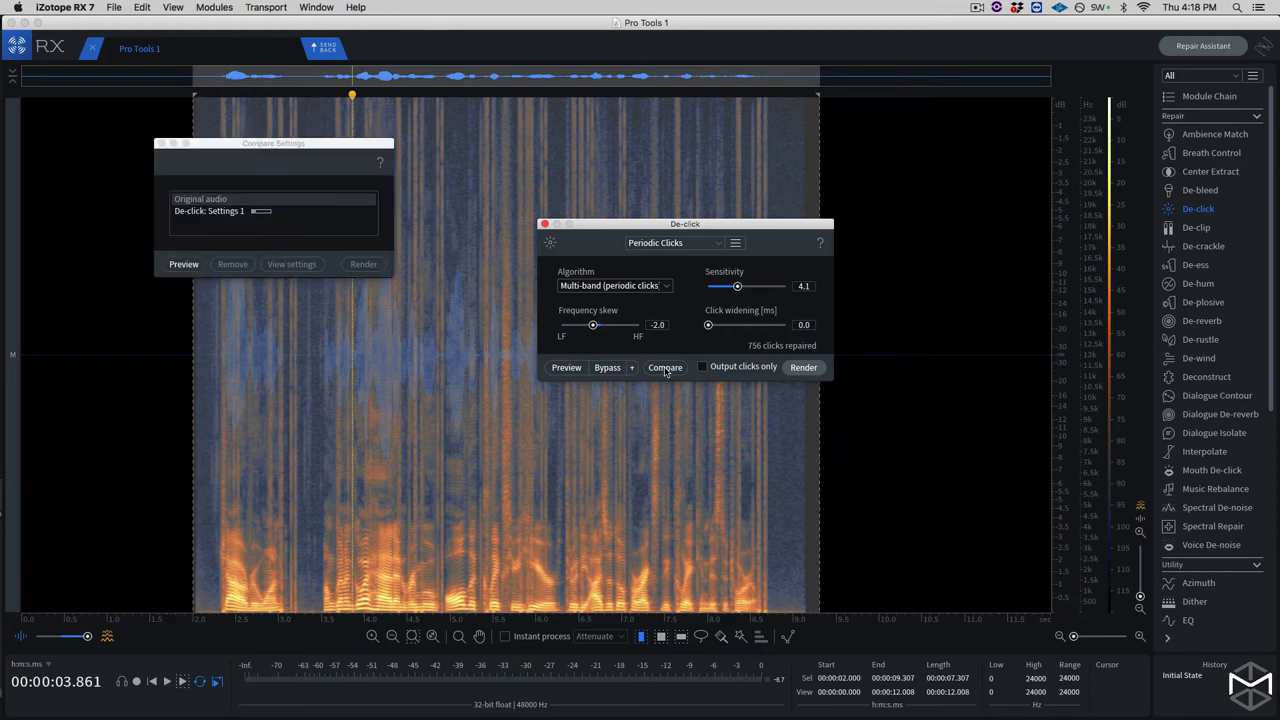
Preview Original audio, then De-click: Settings 1, over the selection in Compare Settings
left_click(205, 211)
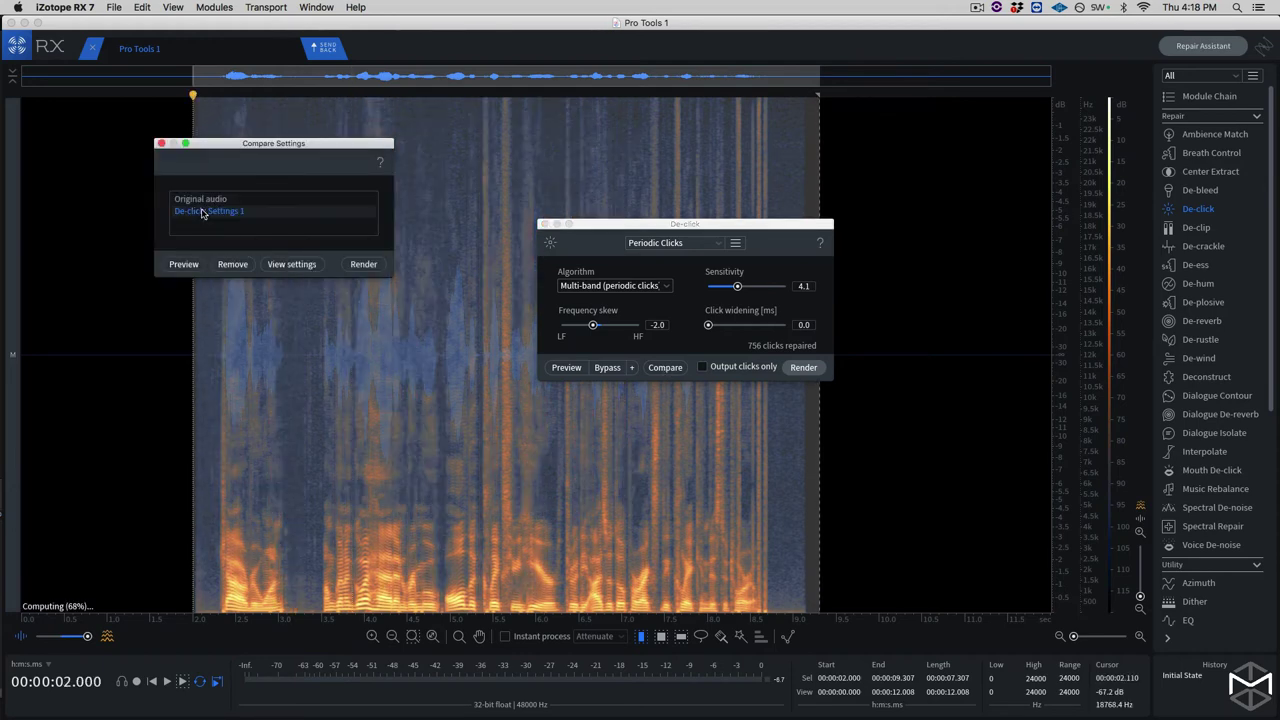
left_click(197, 203)
left_click(183, 265)
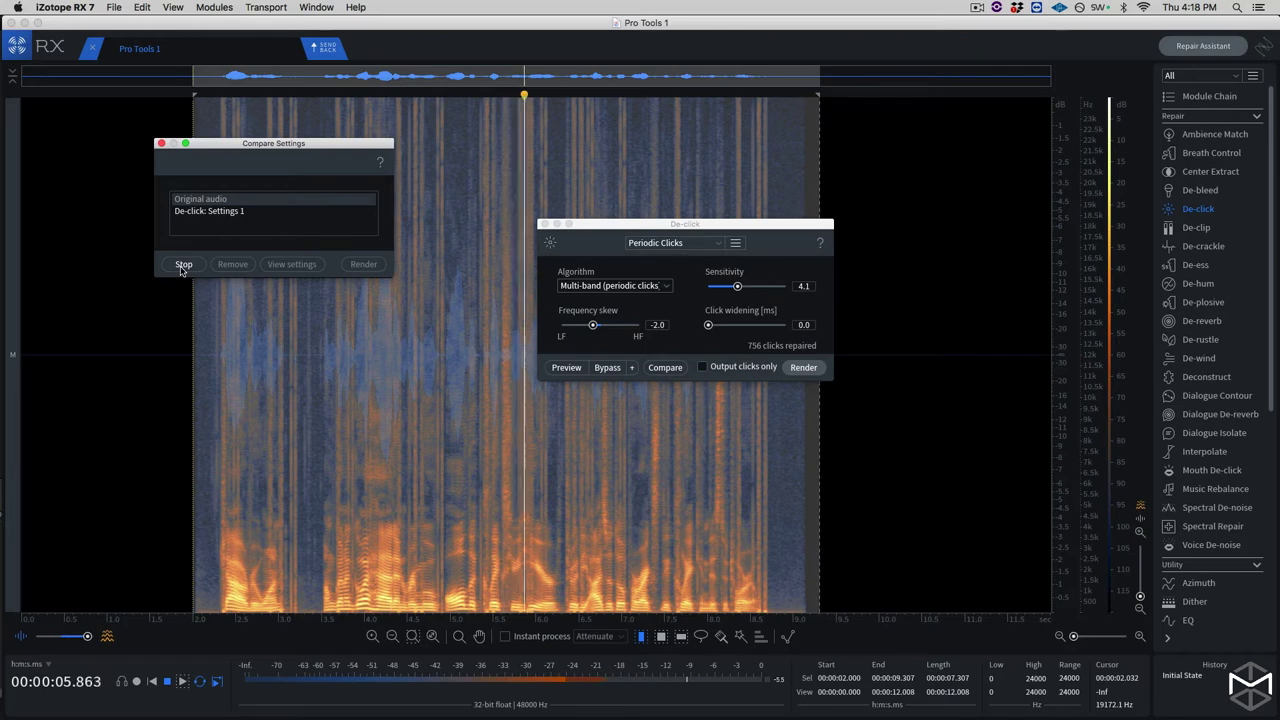
left_click(183, 265)
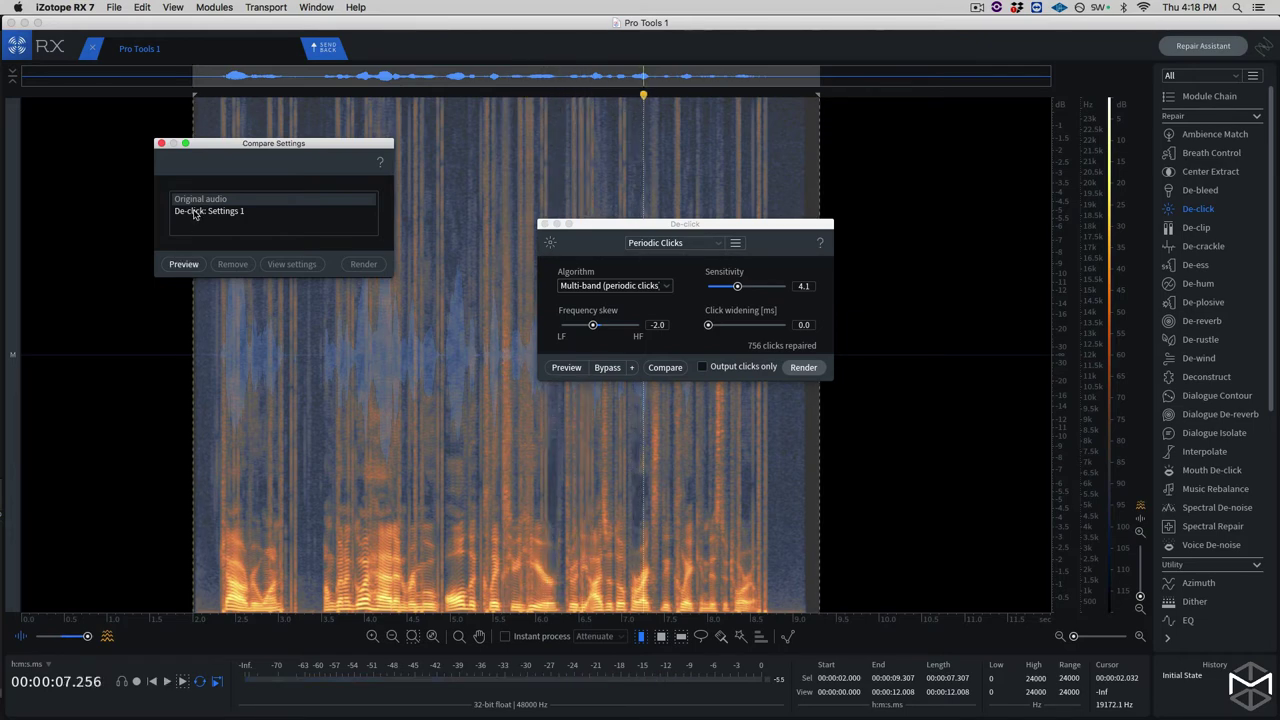
left_click(183, 265)
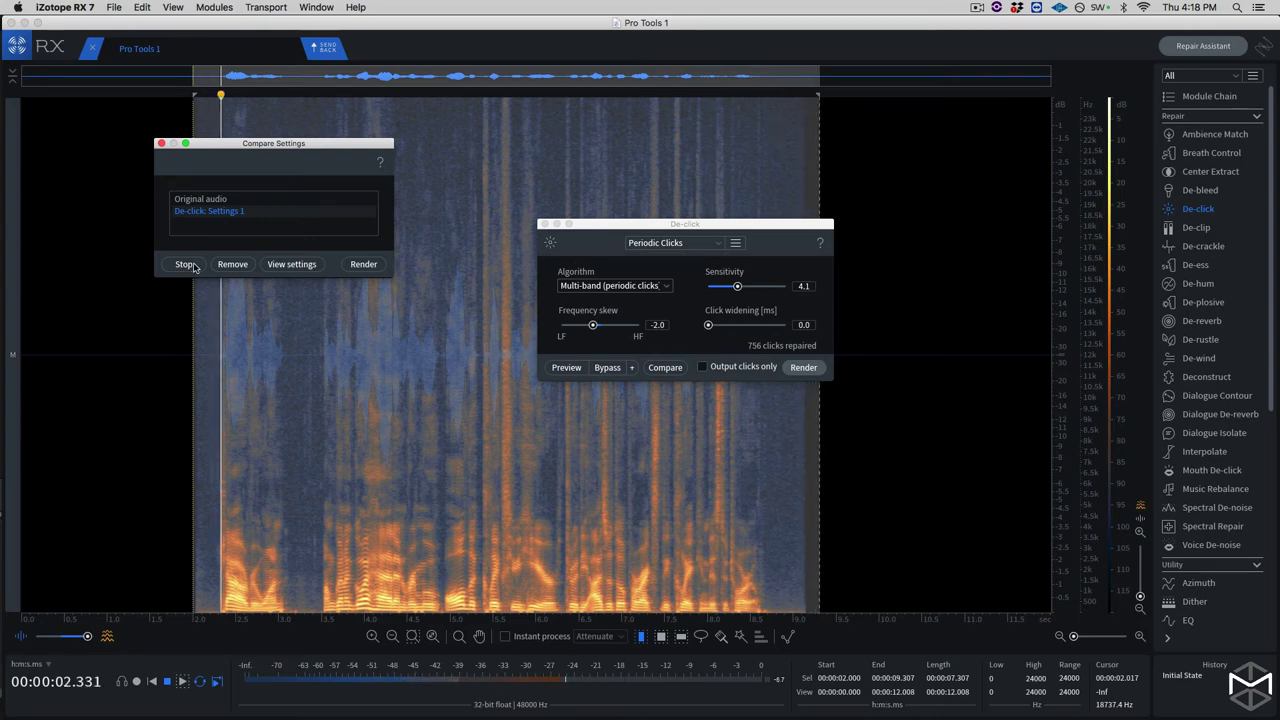
left_click(194, 266)
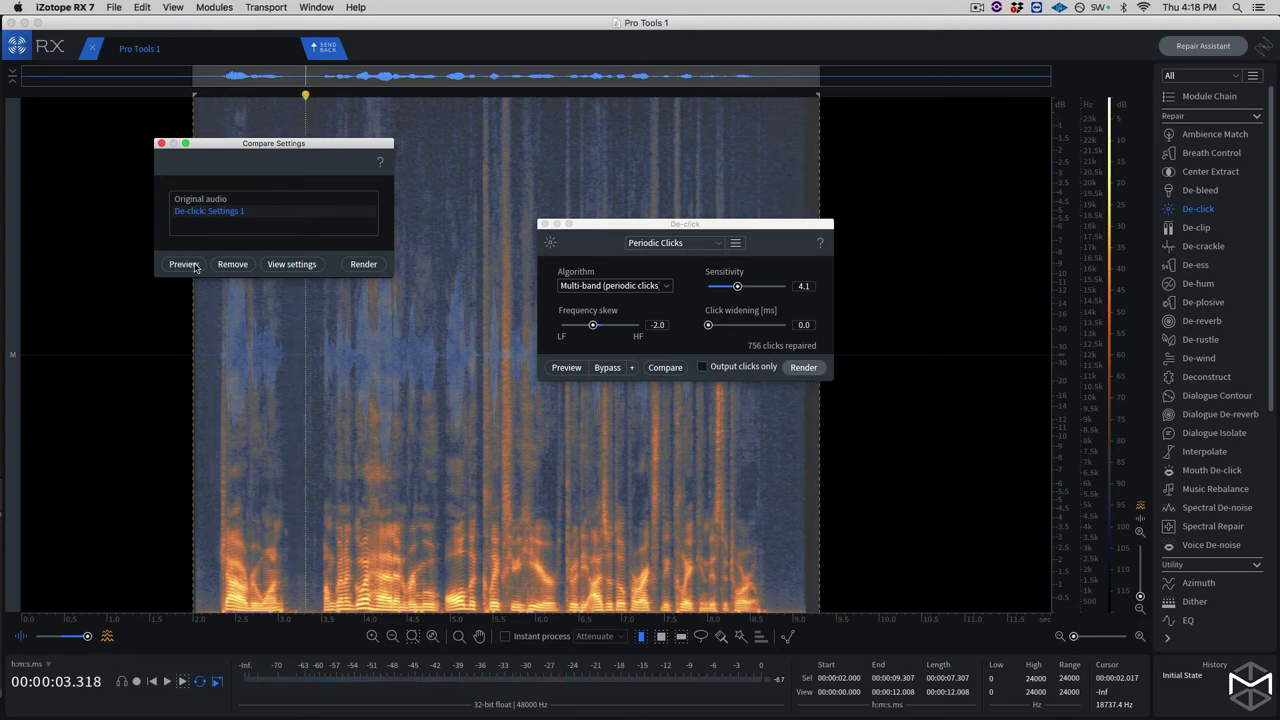
Close Compare Settings, render De-click onto the selection (459 clicks), and play back the result
left_click(160, 144)
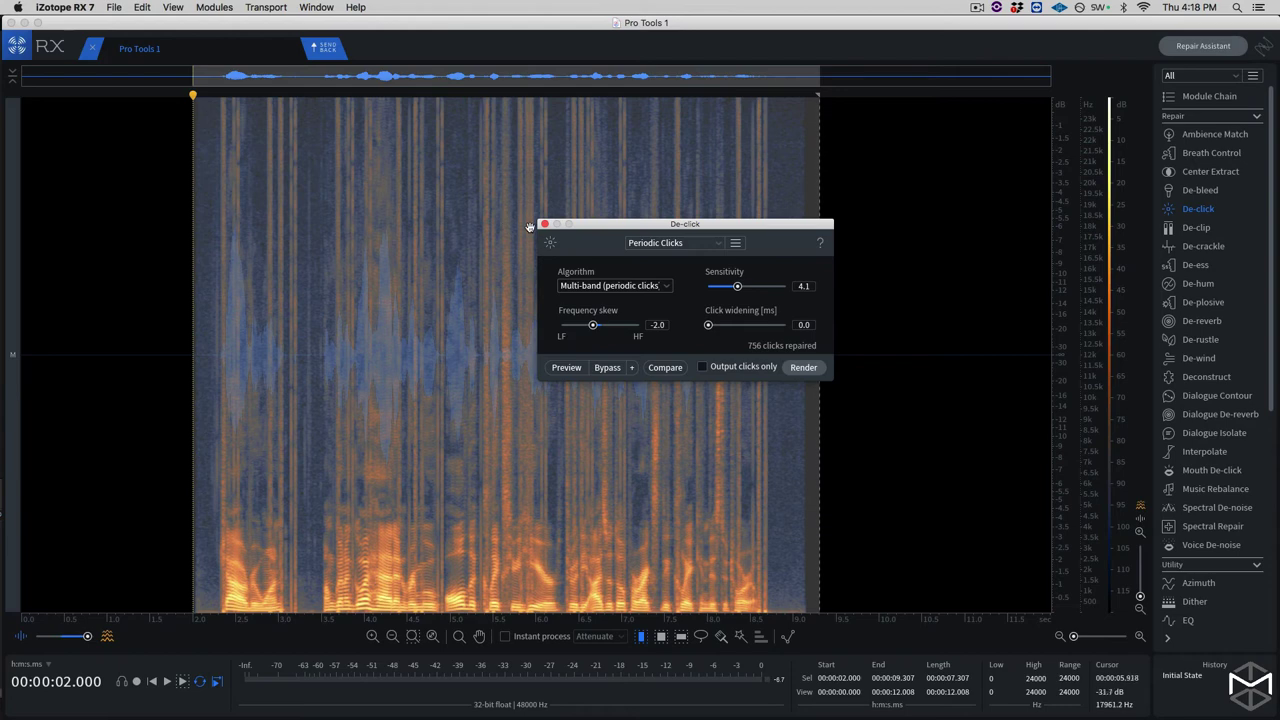
left_click(803, 367)
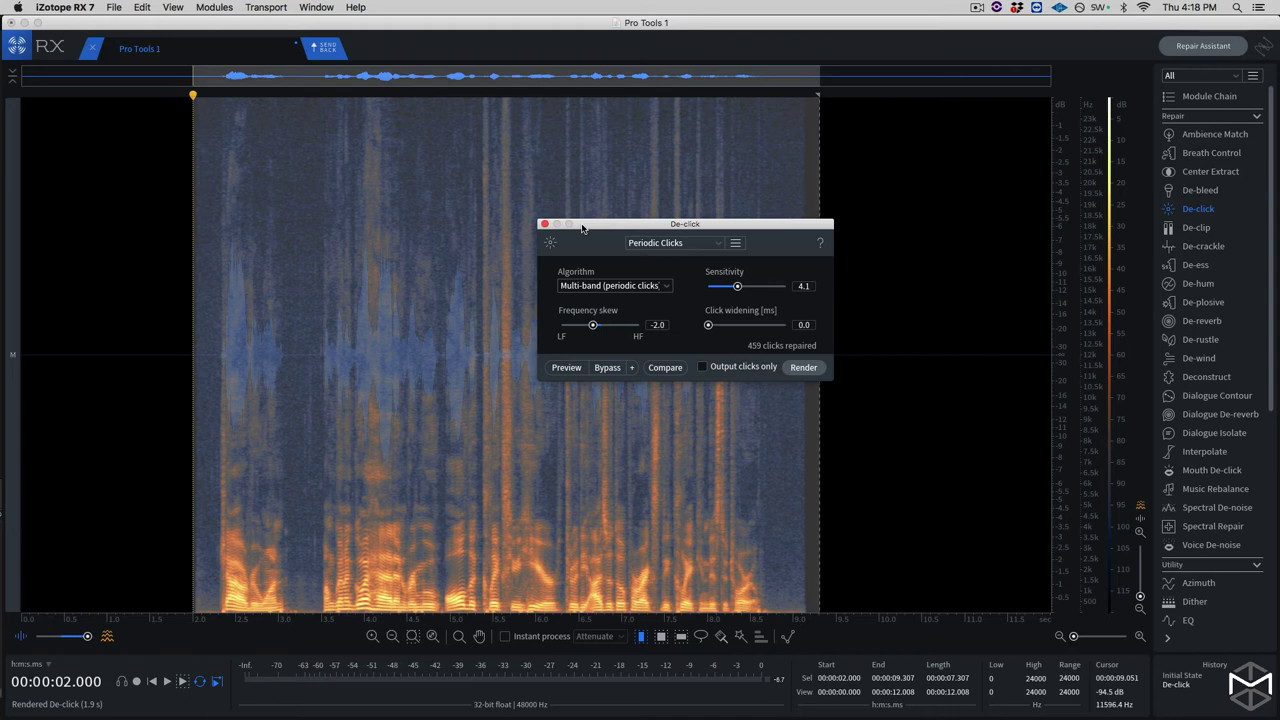
key("space")
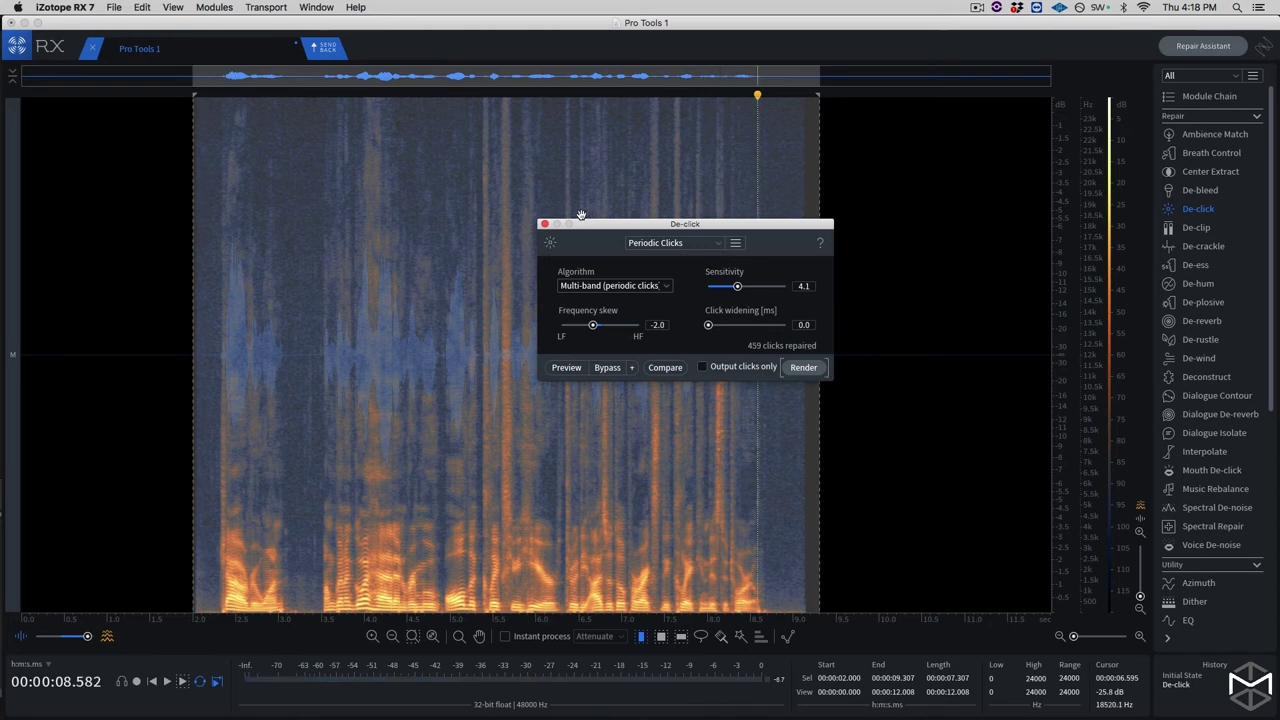
left_click_drag(601, 227, 762, 375)
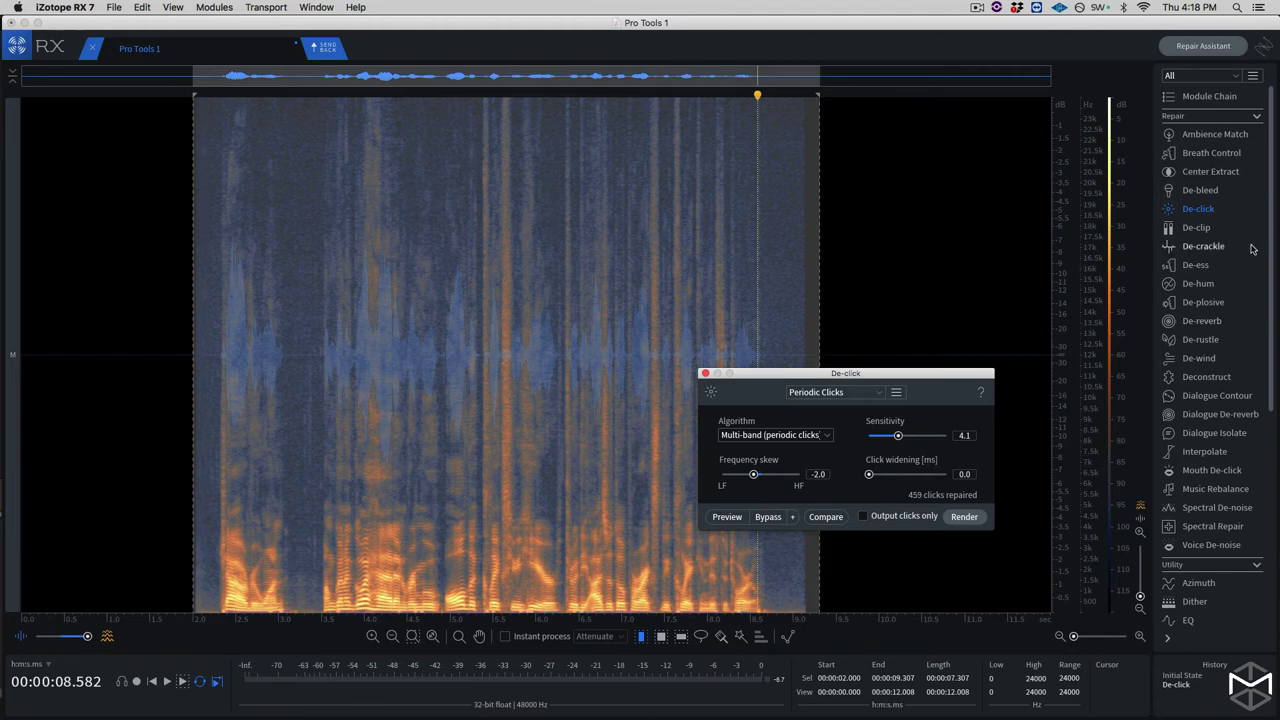
Open De-plosive, place its window above De-click, and lower Sensitivity from 6.8 to 5.7
left_click(1203, 302)
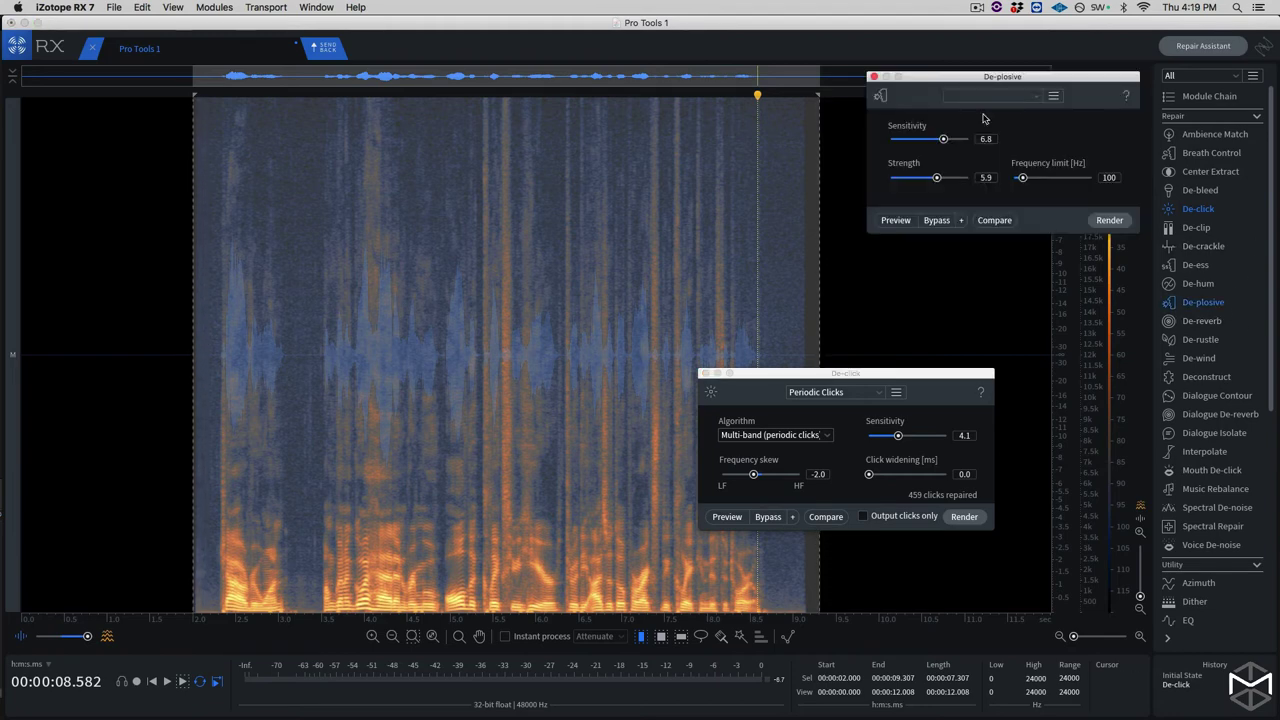
left_click_drag(964, 77, 882, 137)
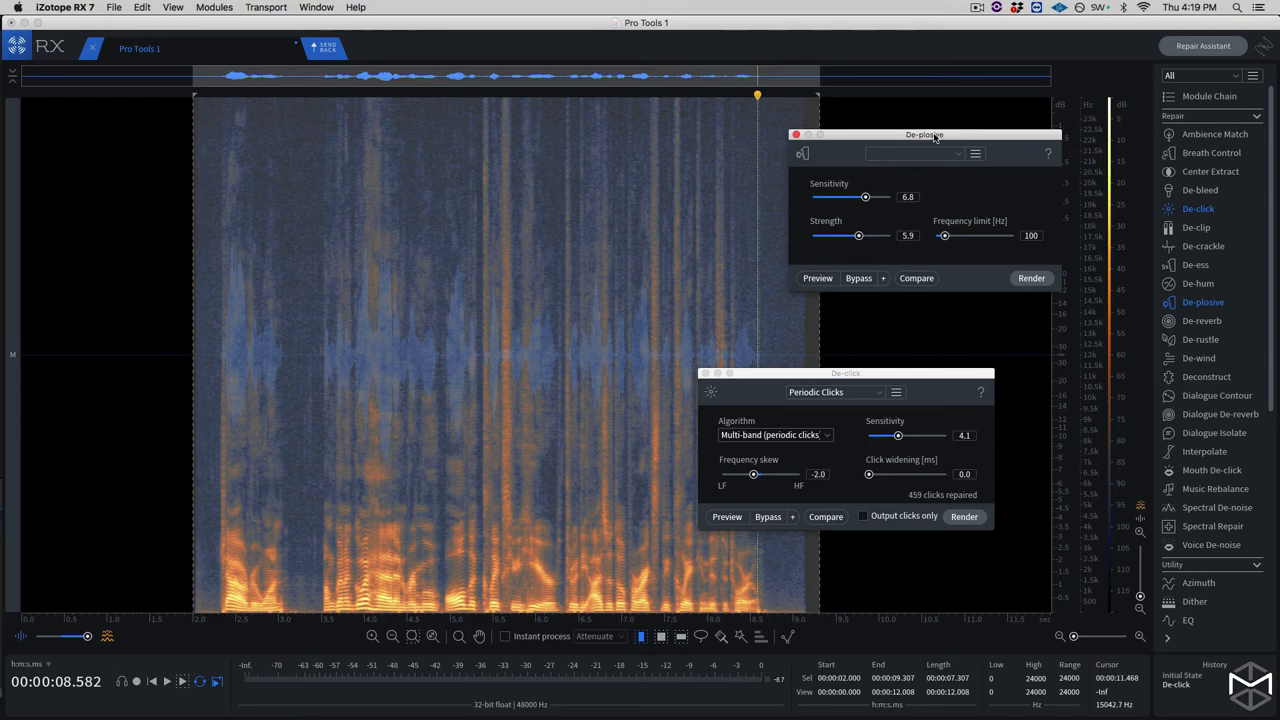
left_click_drag(936, 138, 928, 151)
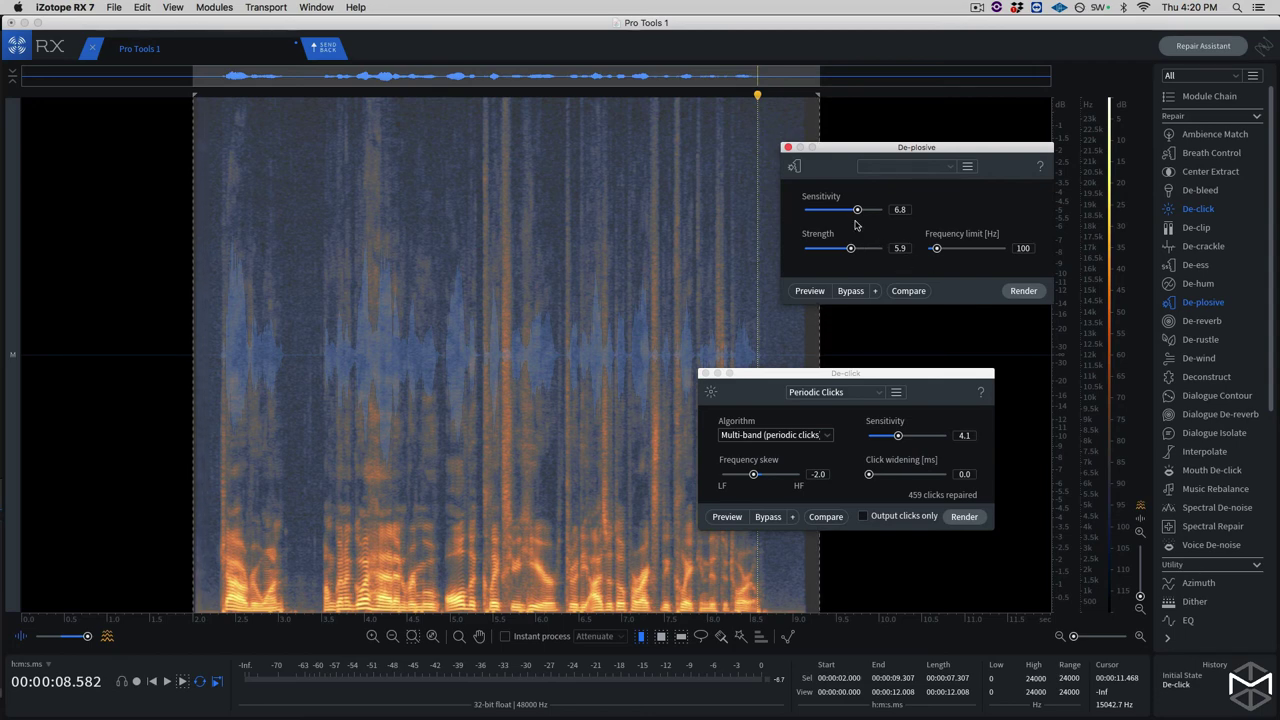
left_click_drag(856, 211, 849, 212)
Preview De-plosive with Strength raised to 6.0, render it, then select the whole file
left_click(803, 291)
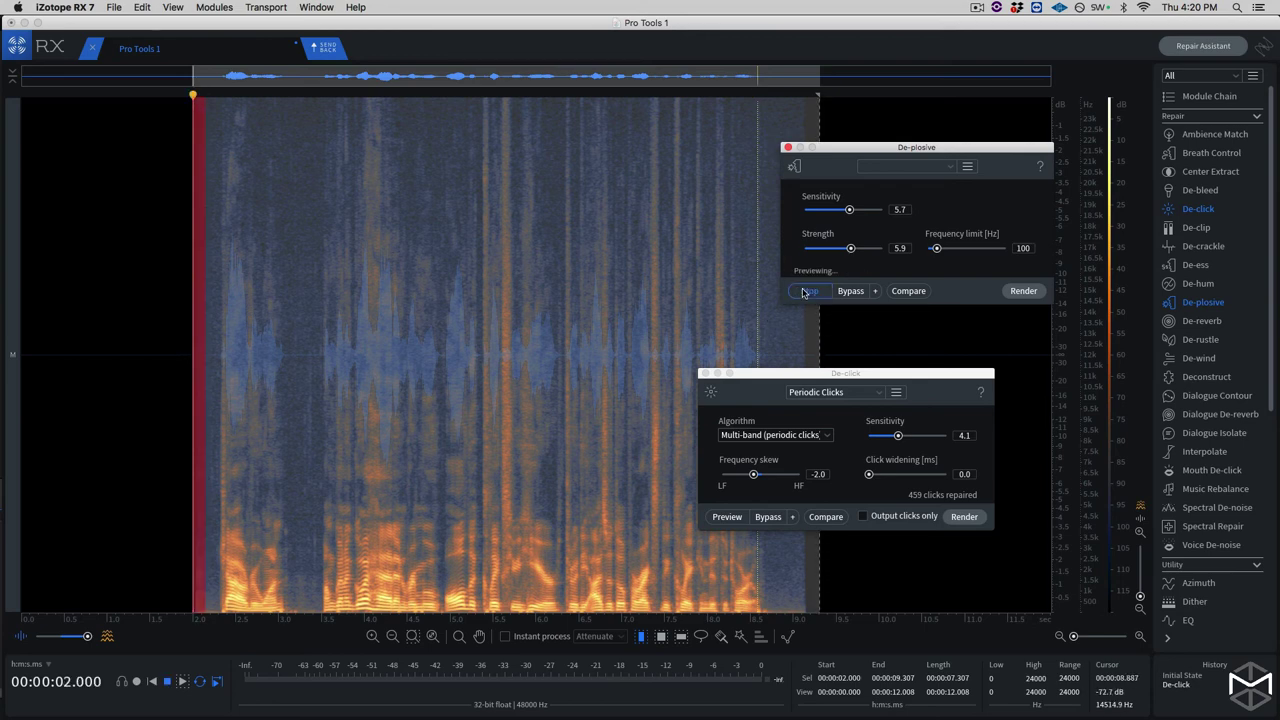
left_click_drag(850, 250, 851, 251)
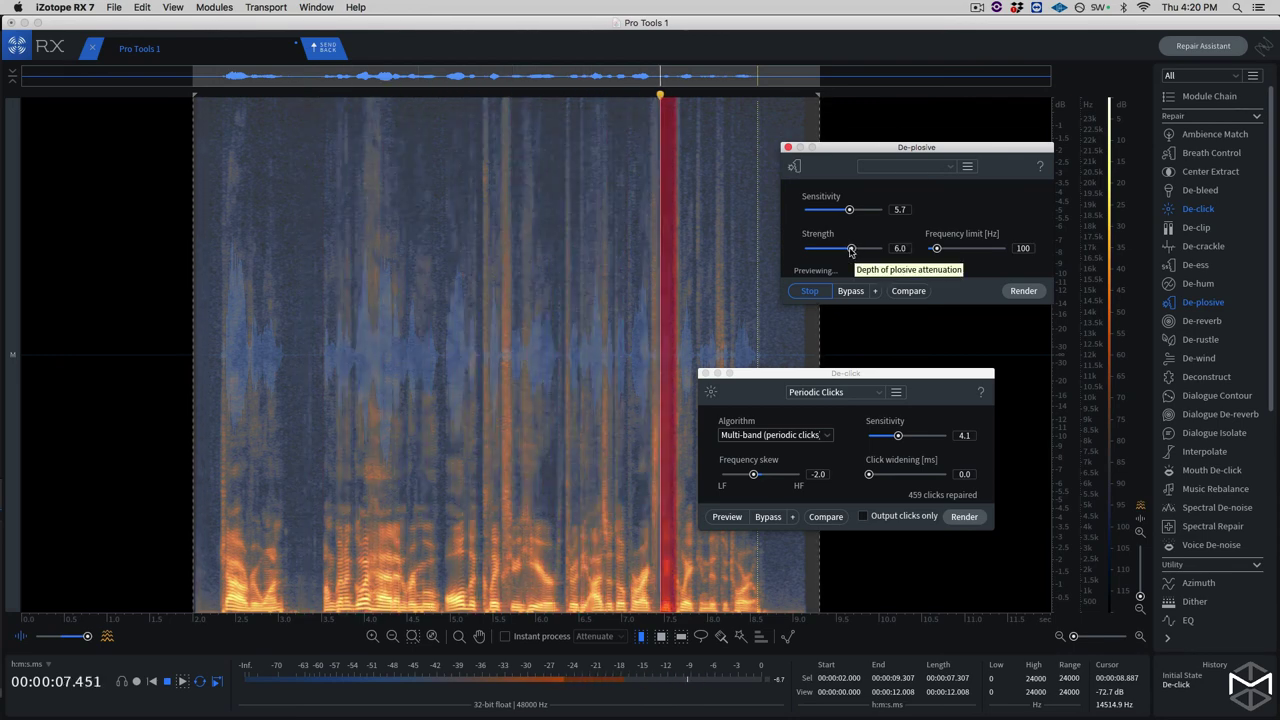
left_click(818, 293)
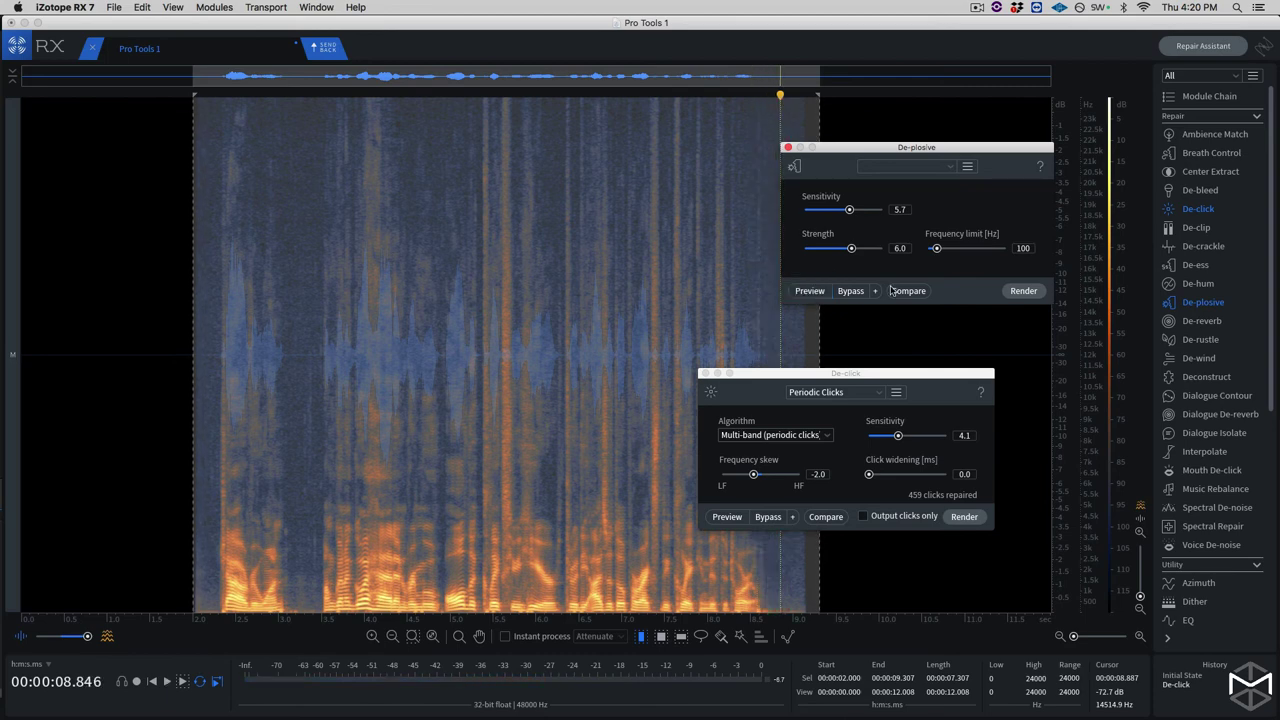
left_click(1023, 291)
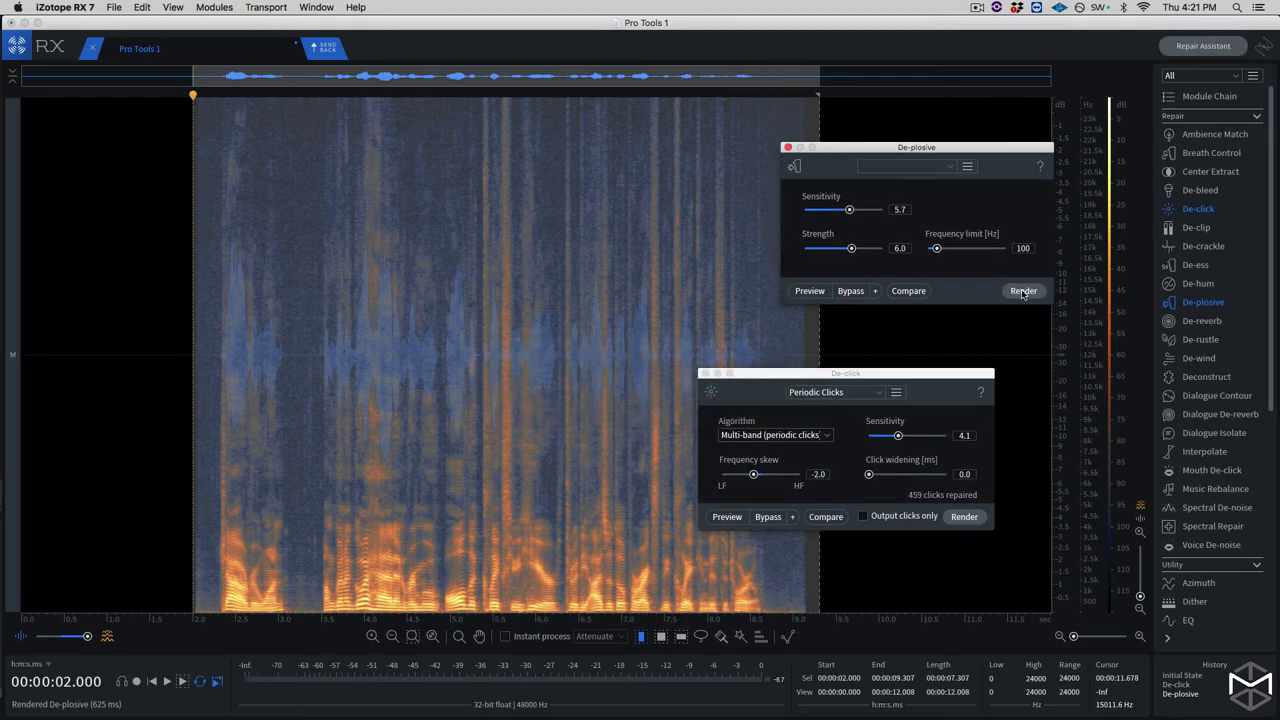
left_click(894, 351)
key("super+a")
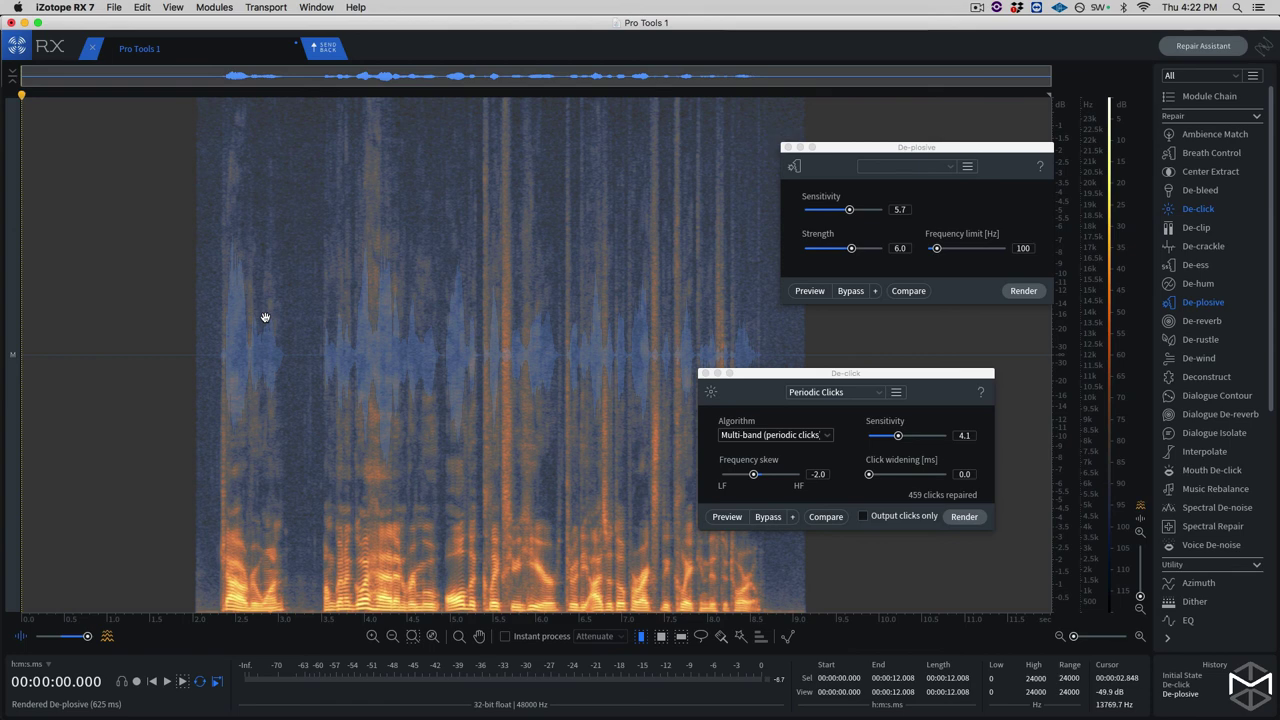
Switch from iZotope RX 7 over to Pro Tools
key("super+Tab")
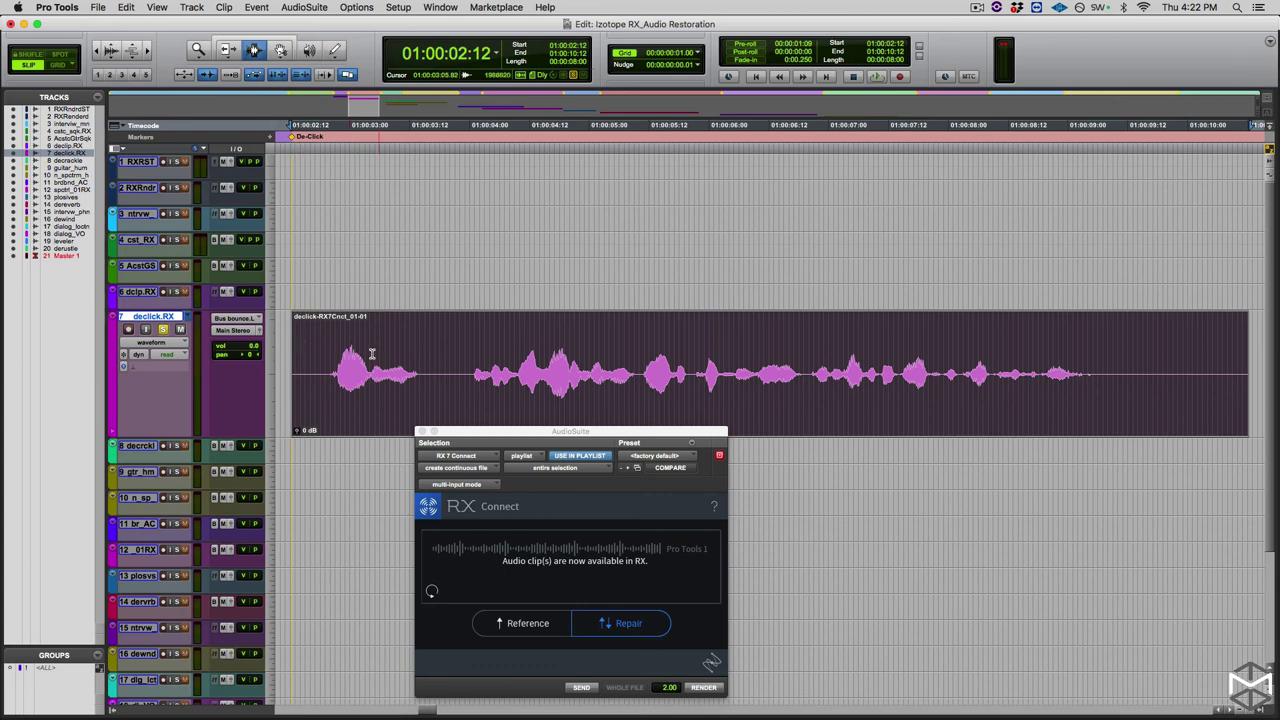
Send the repaired audio from RX back to Pro Tools and render it via RX Connect
key("super+Tab")
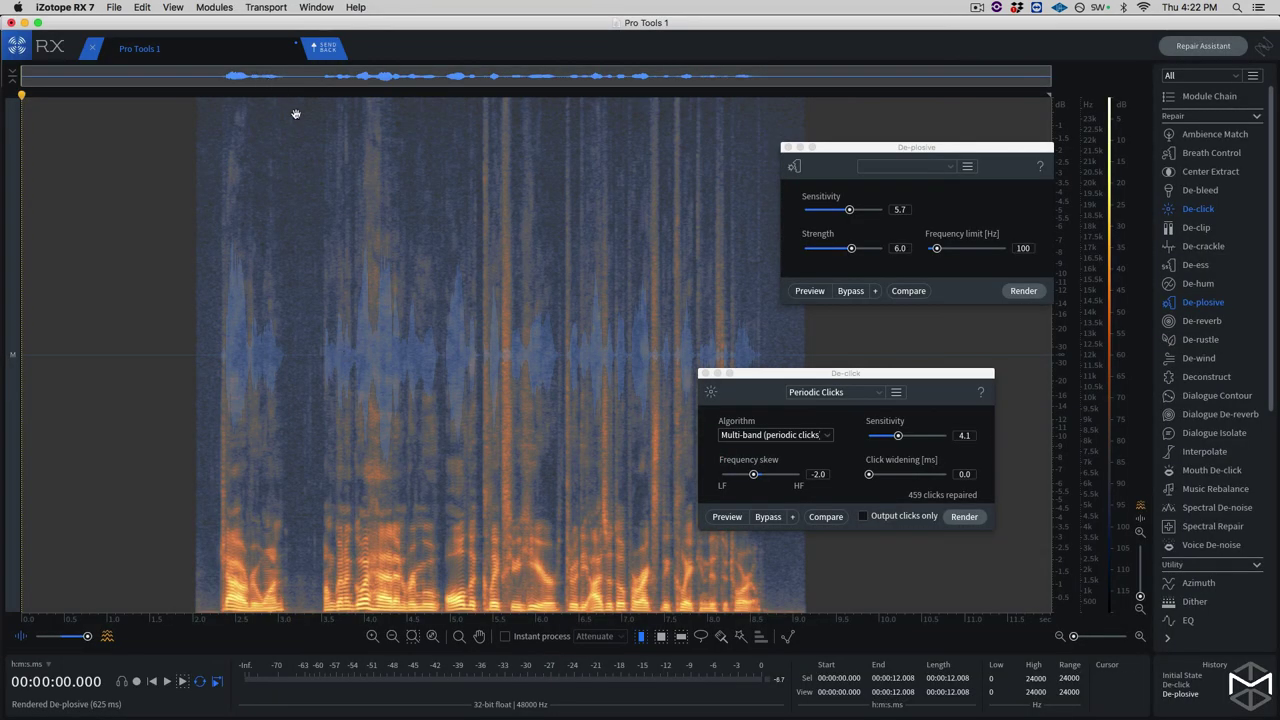
left_click(327, 48)
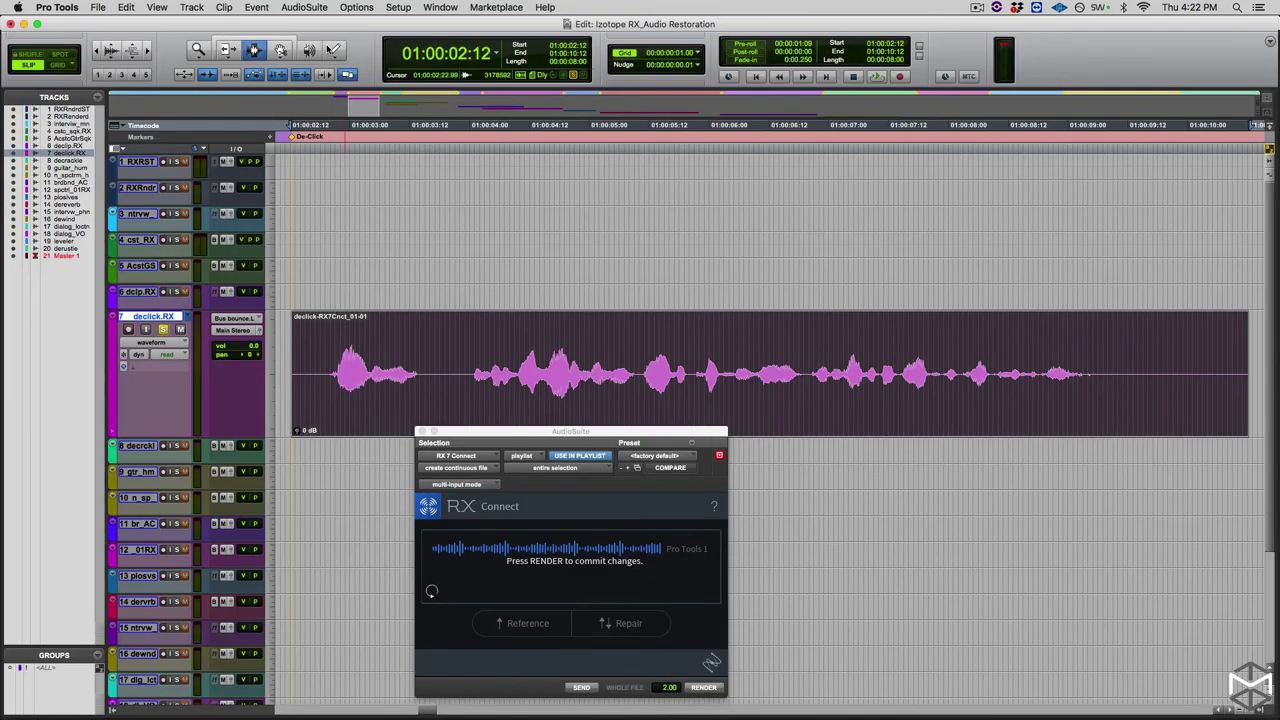
left_click(704, 688)
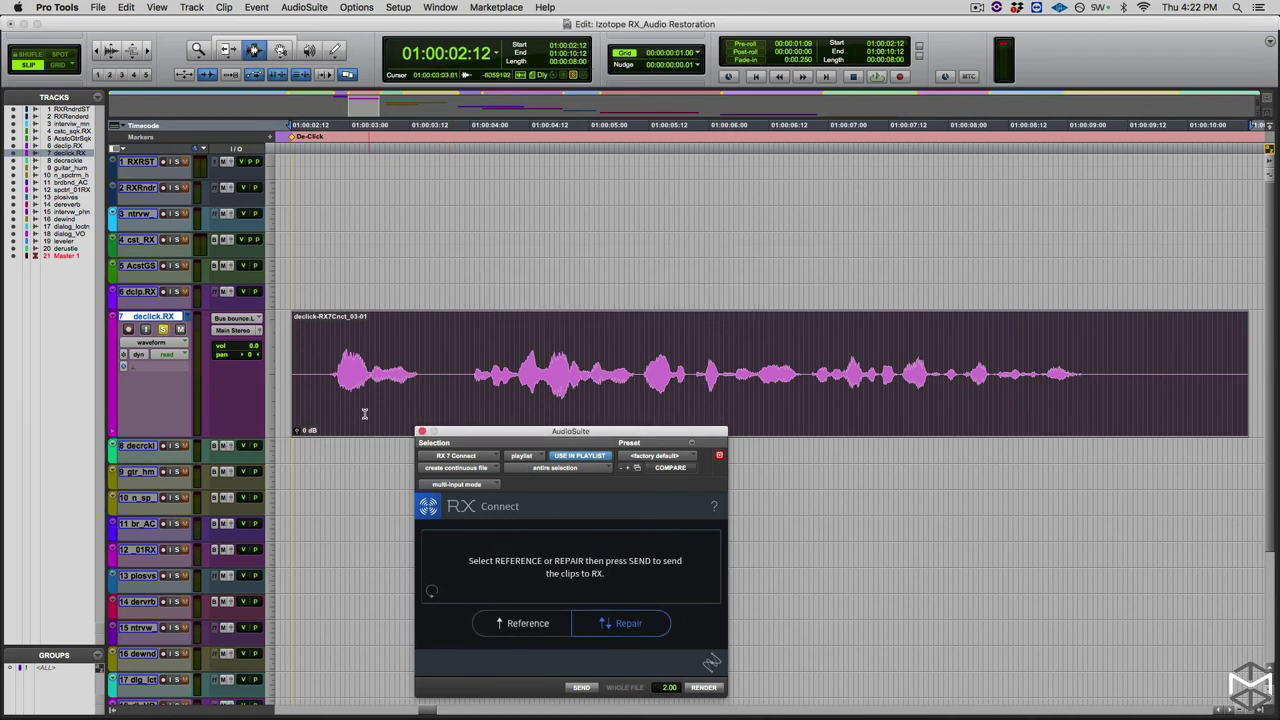
Play the original declick playlist, then the repaired declick.RX playlist, to compare them
left_click(187, 315)
left_click(222, 305)
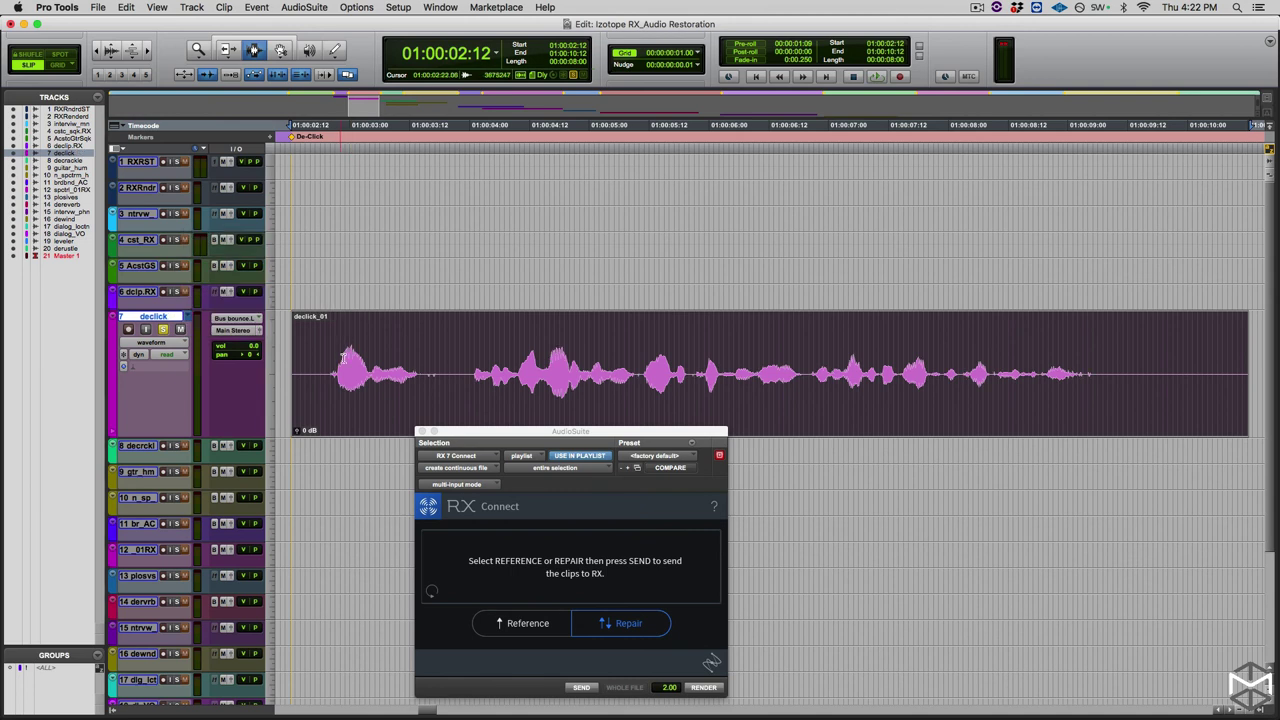
key("space")
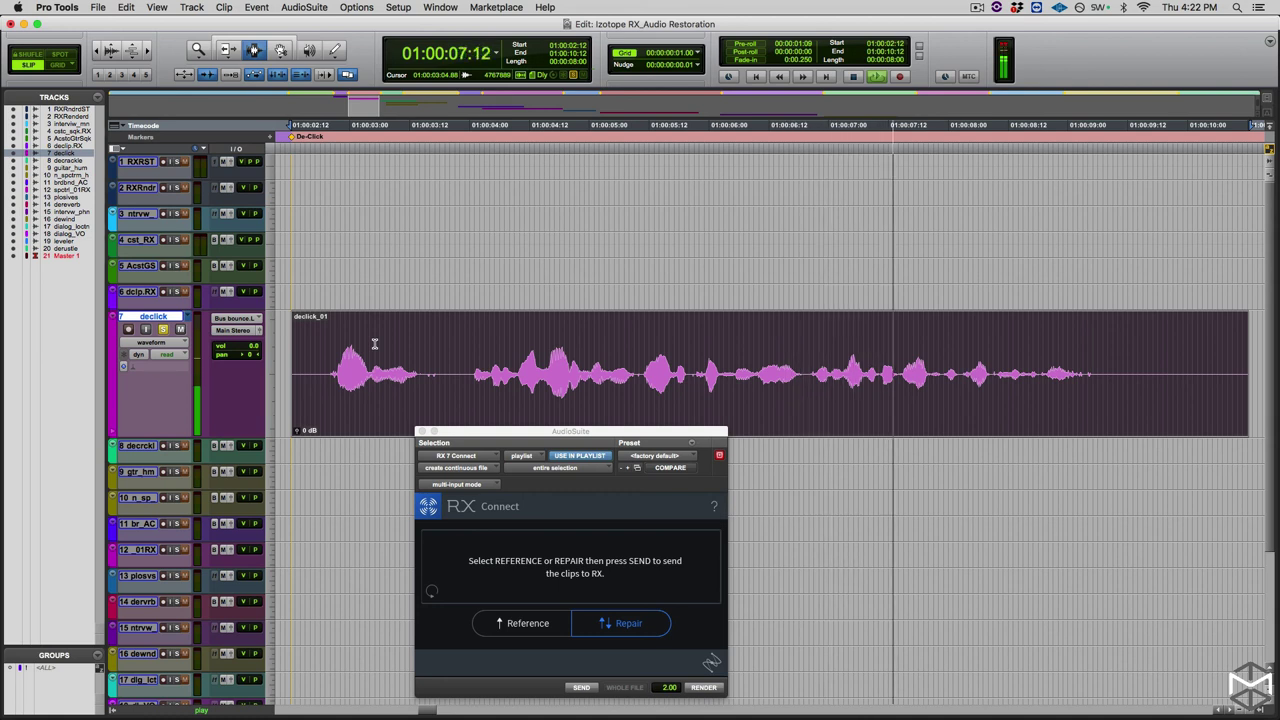
key("space")
left_click(190, 317)
left_click(196, 329)
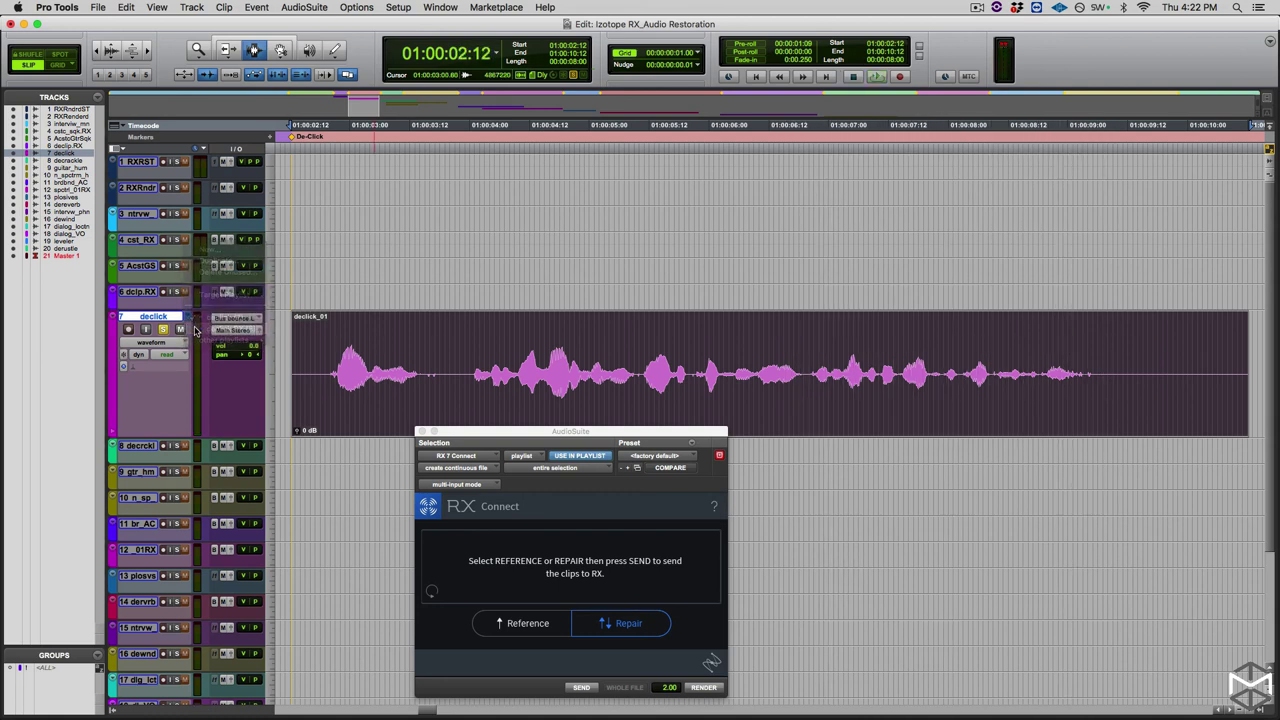
key("space")
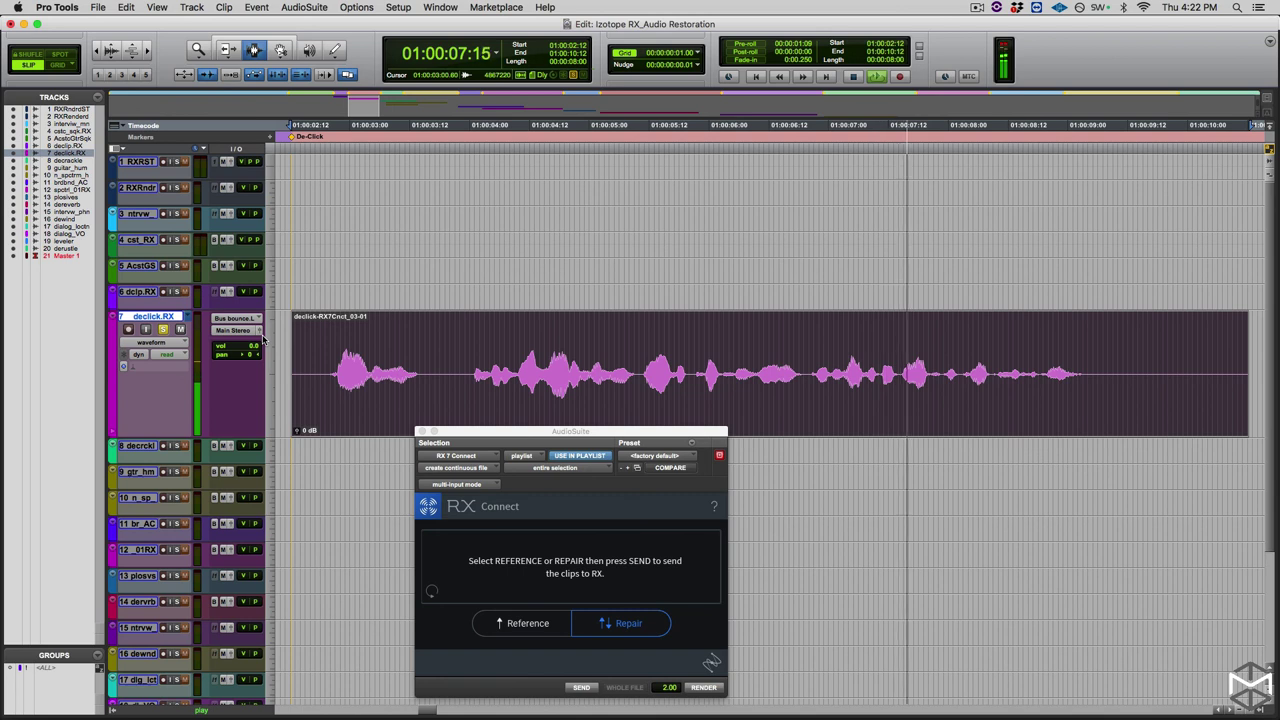
key("space")
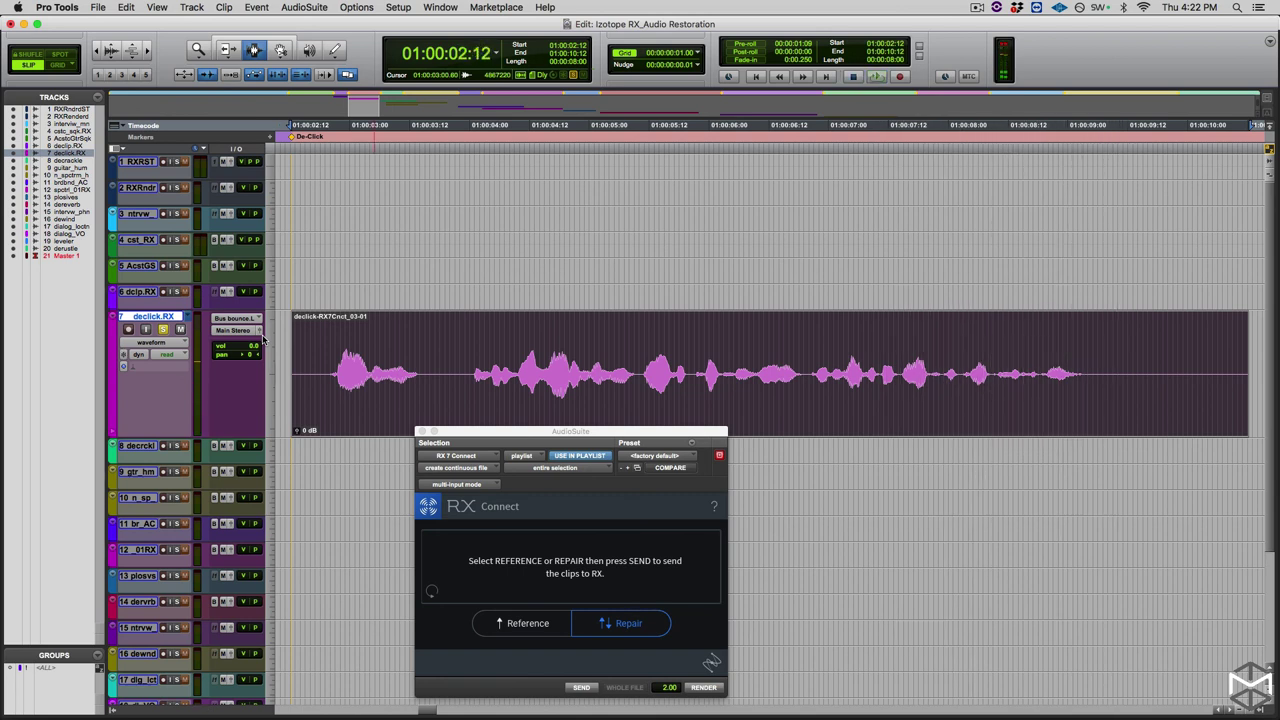